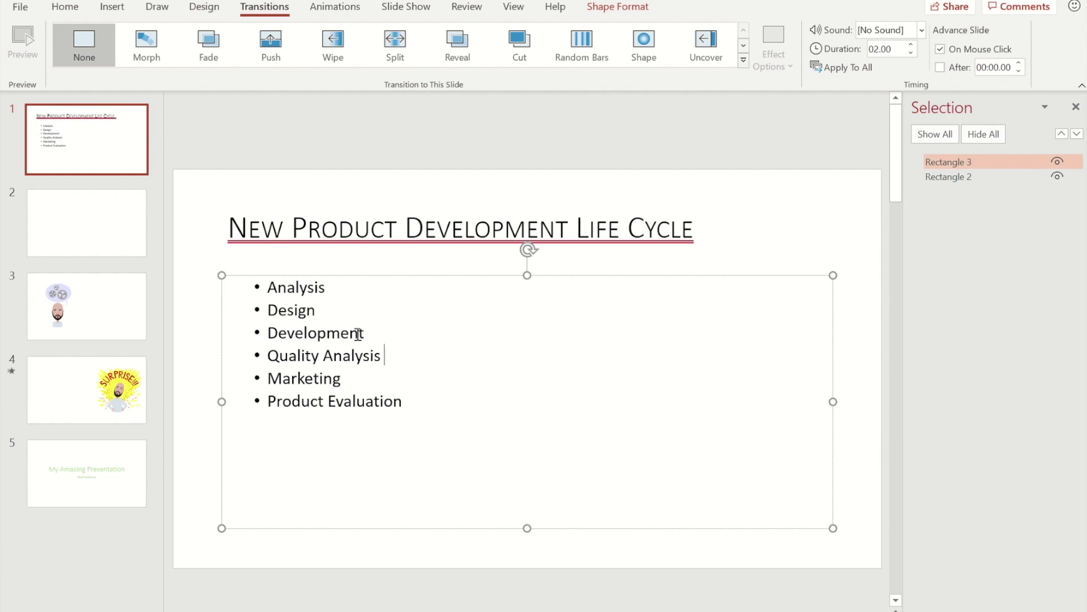
# - Select all six bullets, Analysis through Product Evaluation, in the slide 1 content box
pyautogui.hotkey('ctrl', 'a')
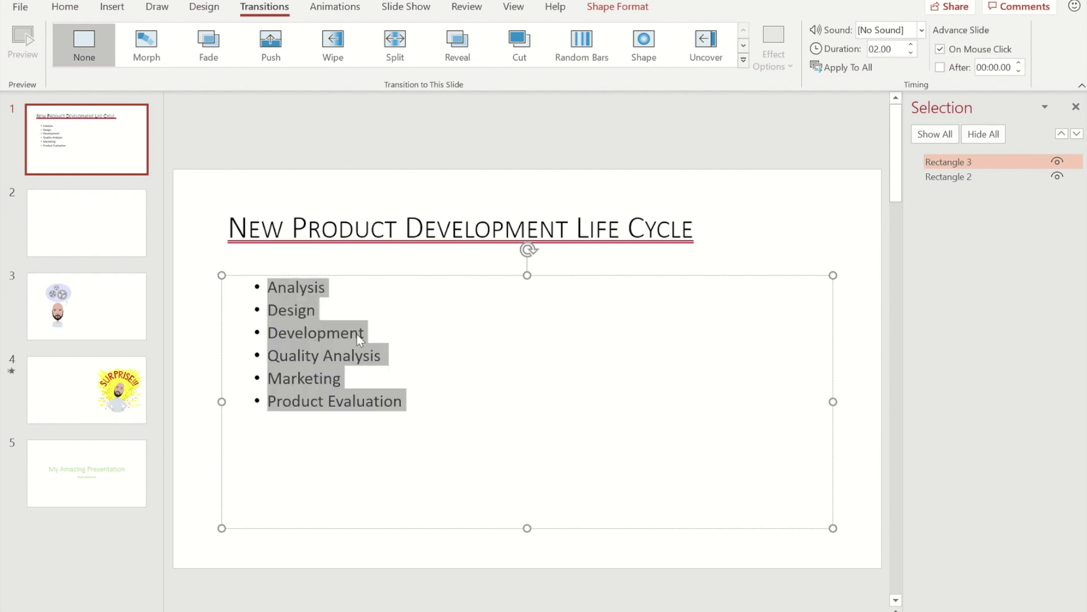
# - Convert the selected bullet list into a Basic Cycle SmartArt diagram
pyautogui.rightClick(311, 339)
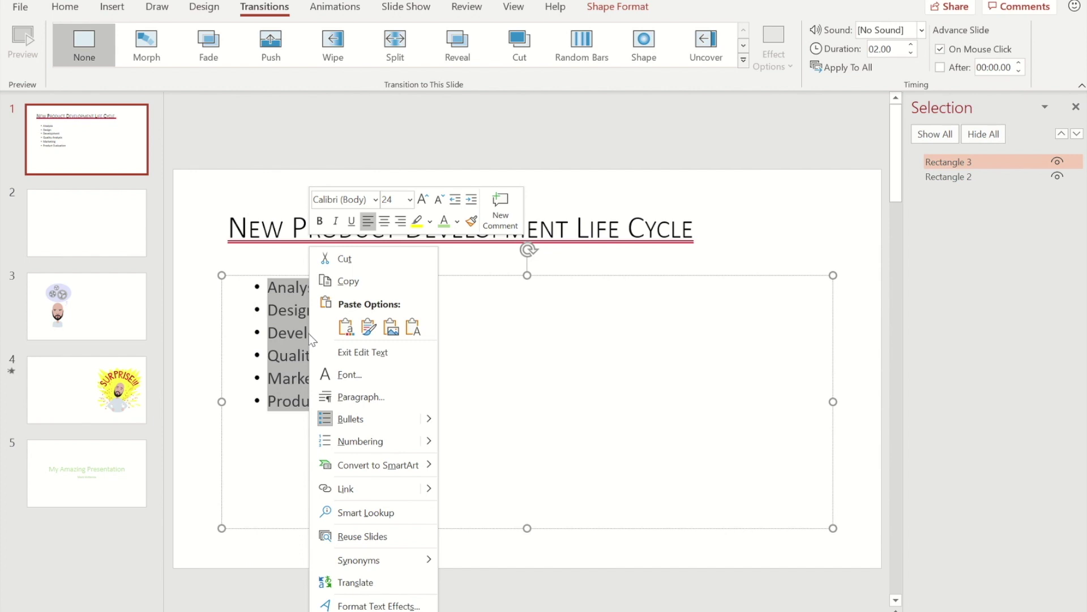
pyautogui.click(363, 470)
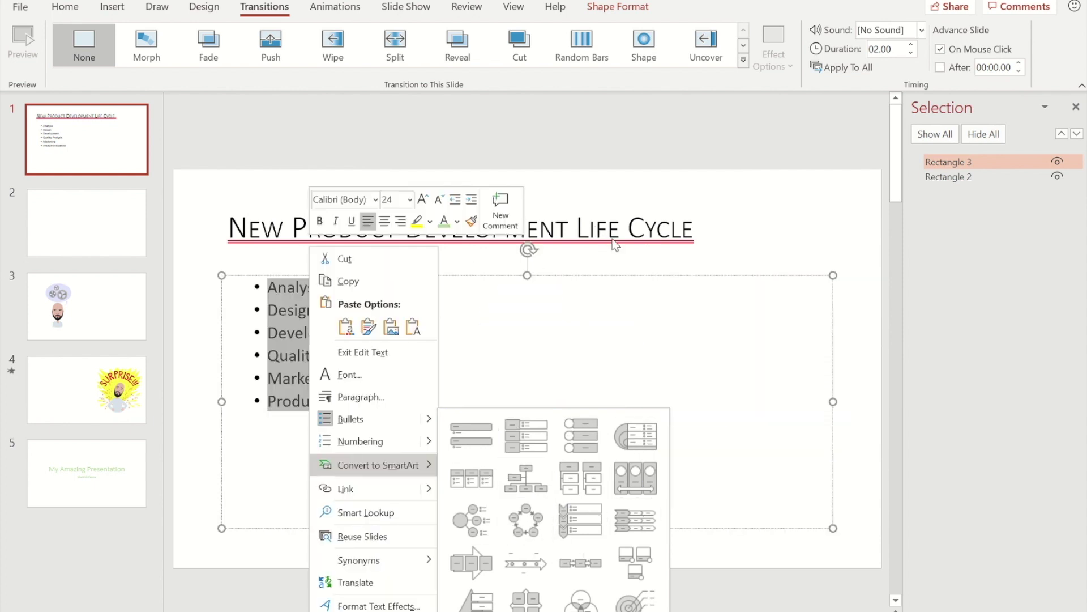
pyautogui.click(526, 530)
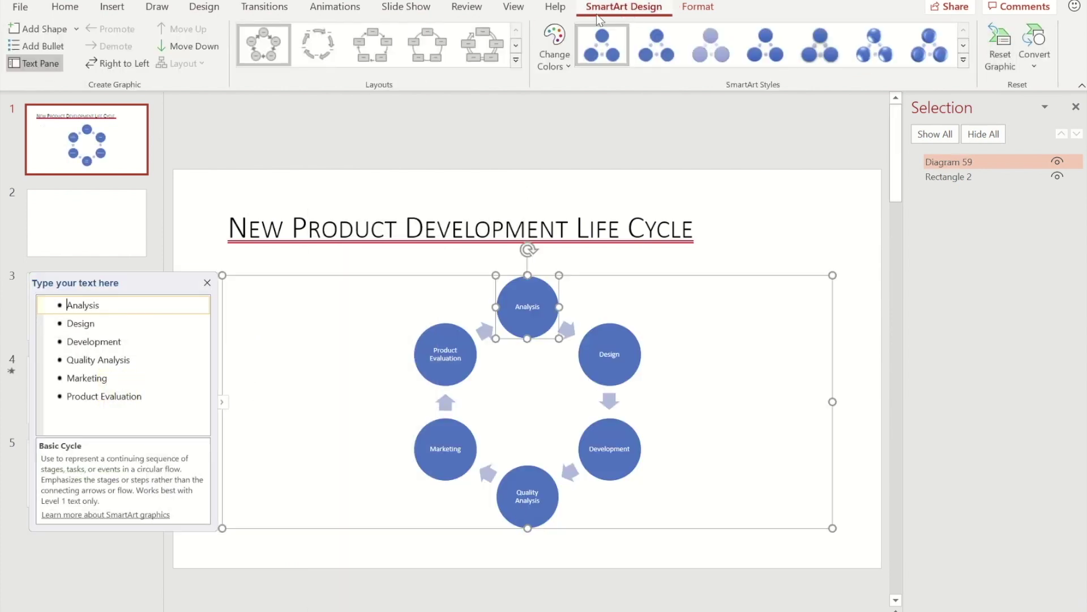
# - Recolour the cycle diagram with the first Colorful scheme and apply a 3-D SmartArt style
pyautogui.click(562, 66)
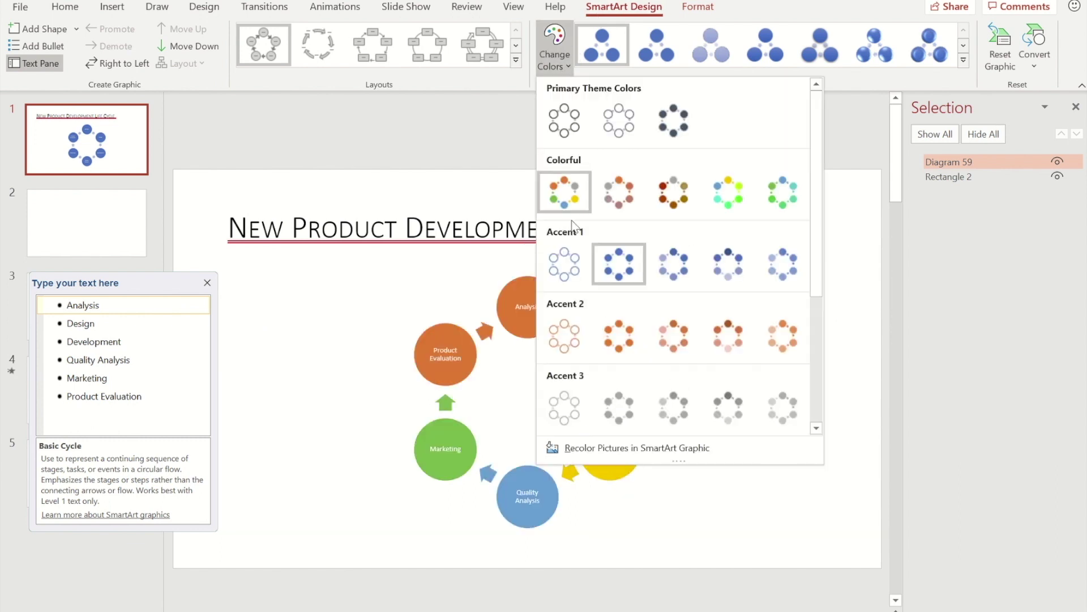
pyautogui.click(562, 193)
pyautogui.click(964, 59)
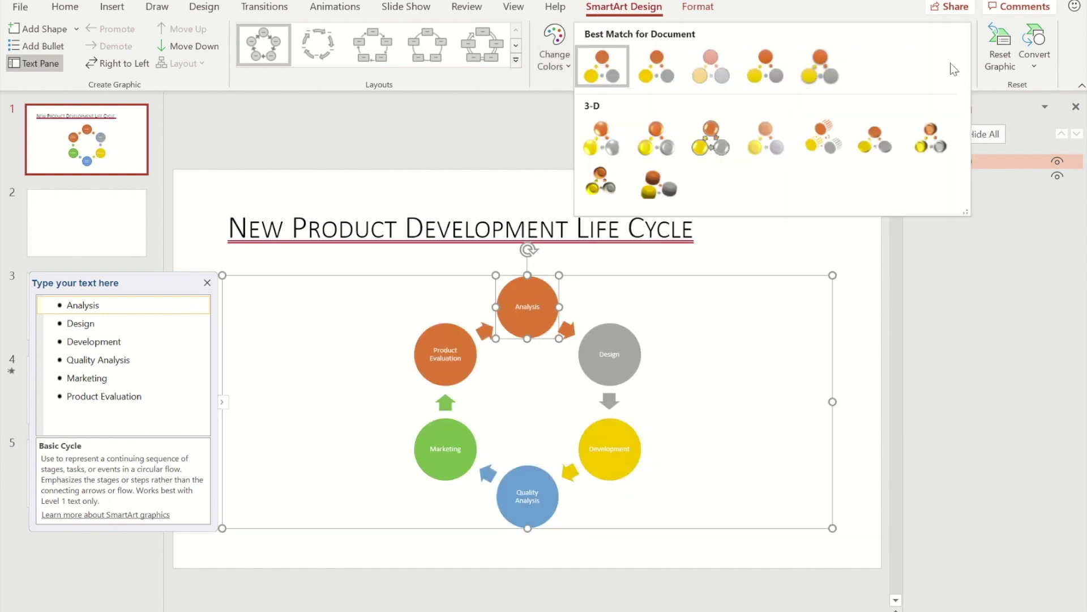
pyautogui.click(703, 140)
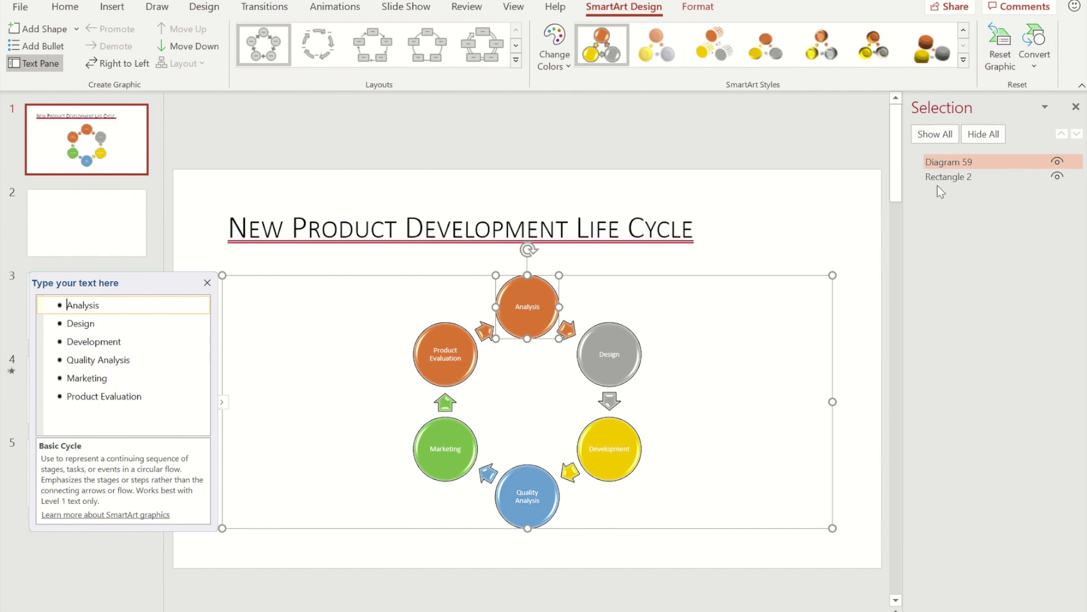
# - Convert the SmartArt cycle to shapes and ungroup them into separate circles
pyautogui.click(1035, 65)
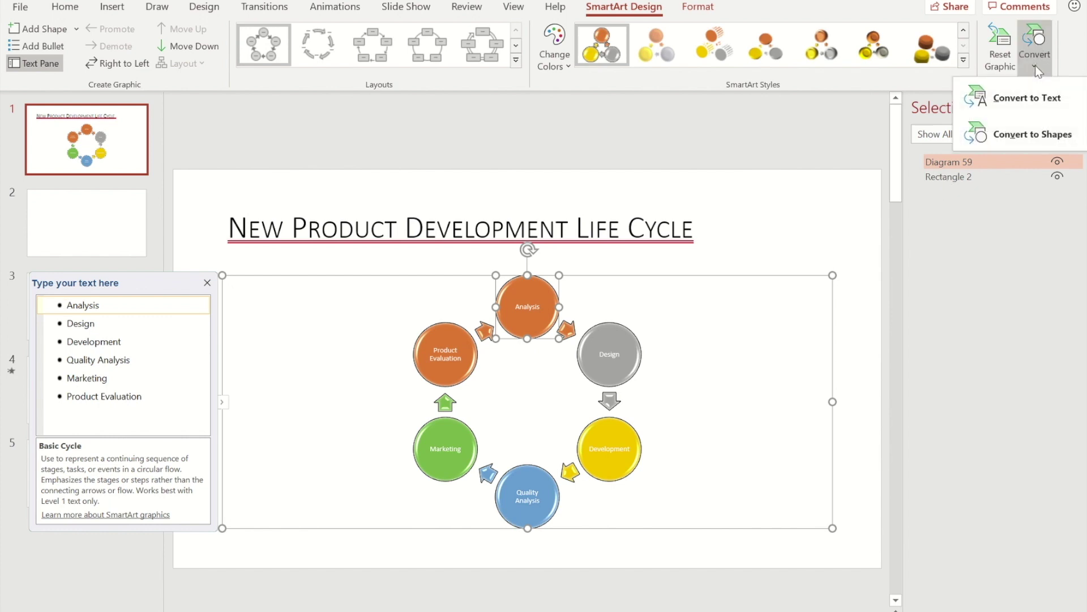
pyautogui.click(1021, 134)
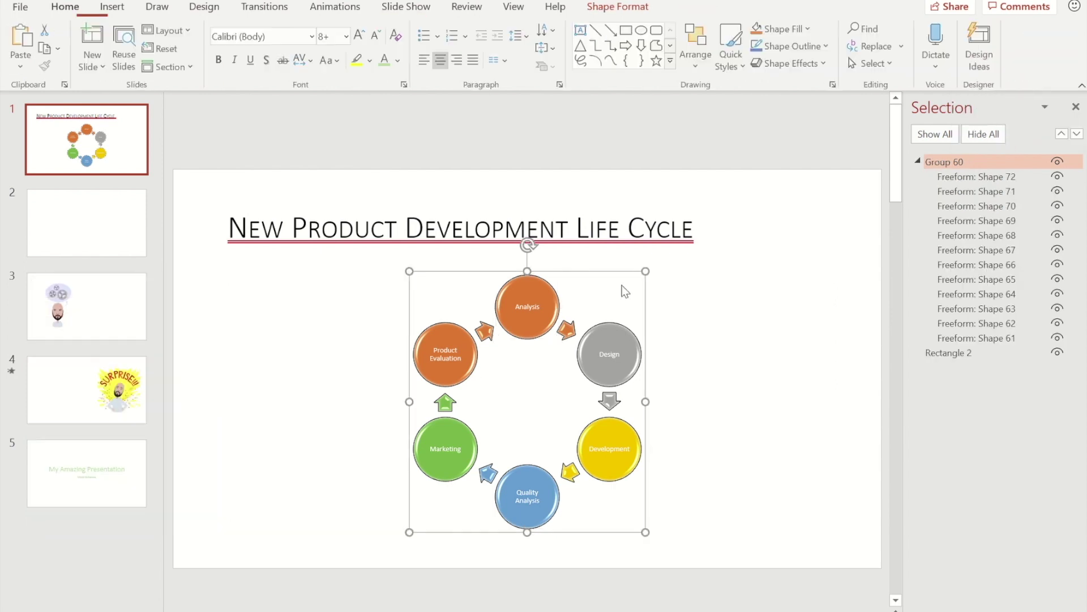
pyautogui.click(623, 8)
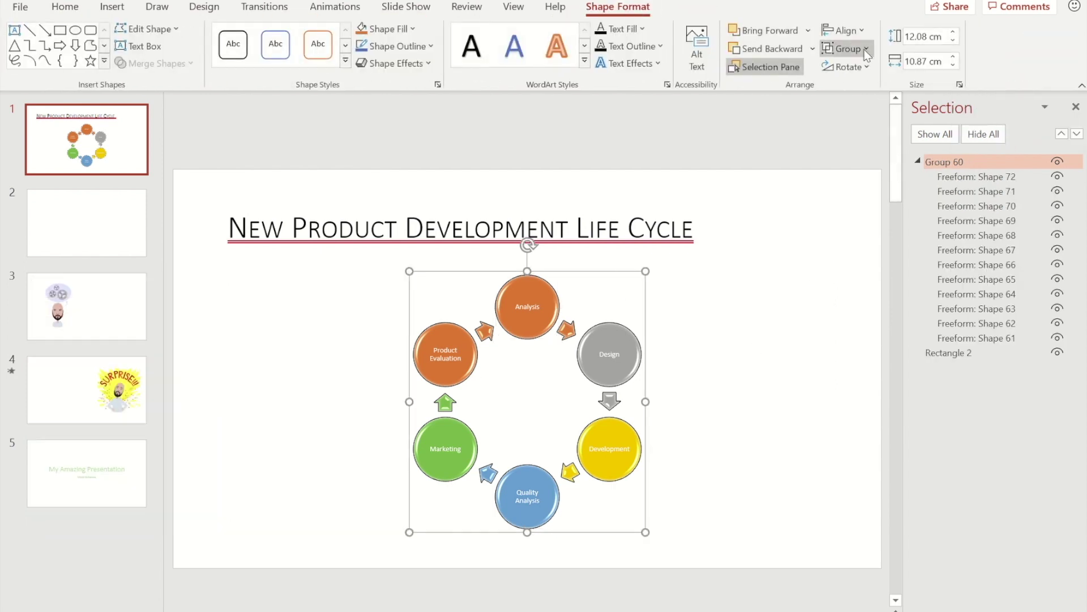
pyautogui.click(867, 49)
pyautogui.click(866, 114)
pyautogui.click(716, 287)
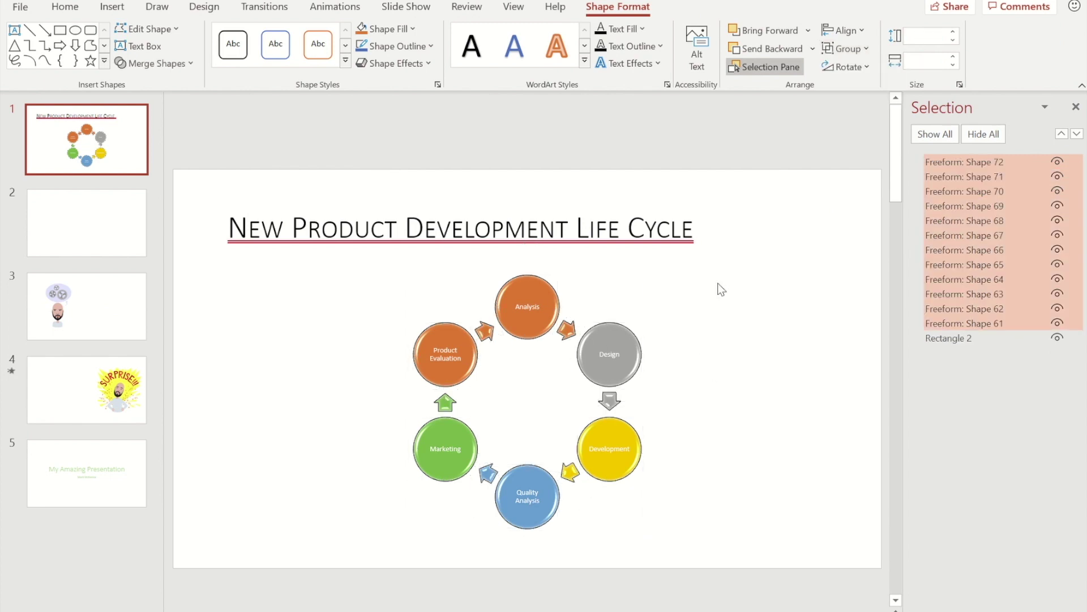
# - Give the Analysis, Design and Development circles each a Fly In animation
pyautogui.click(530, 308)
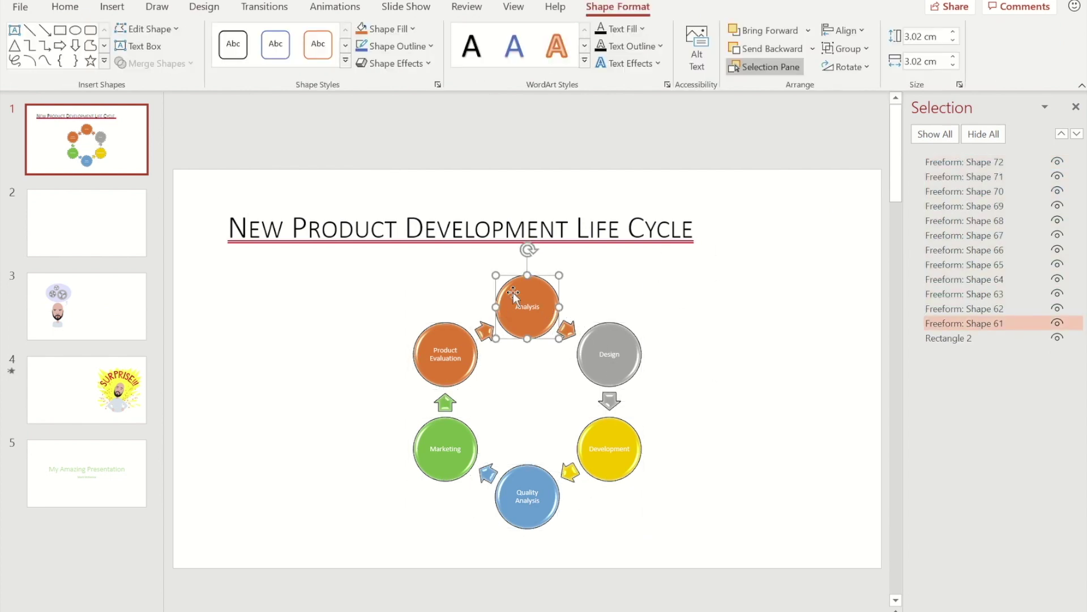
pyautogui.click(264, 7)
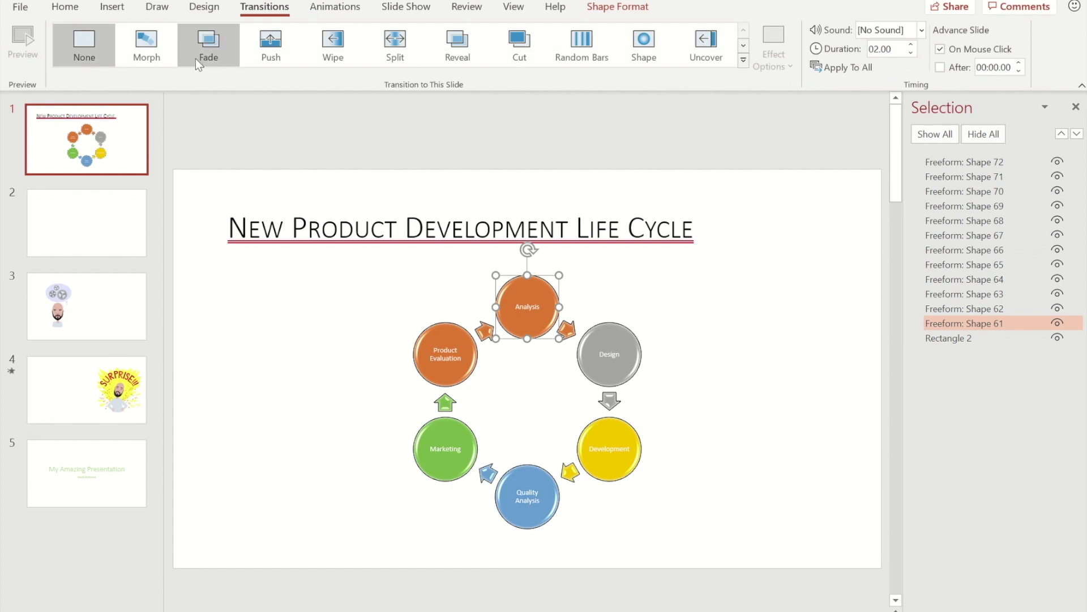
pyautogui.click(322, 8)
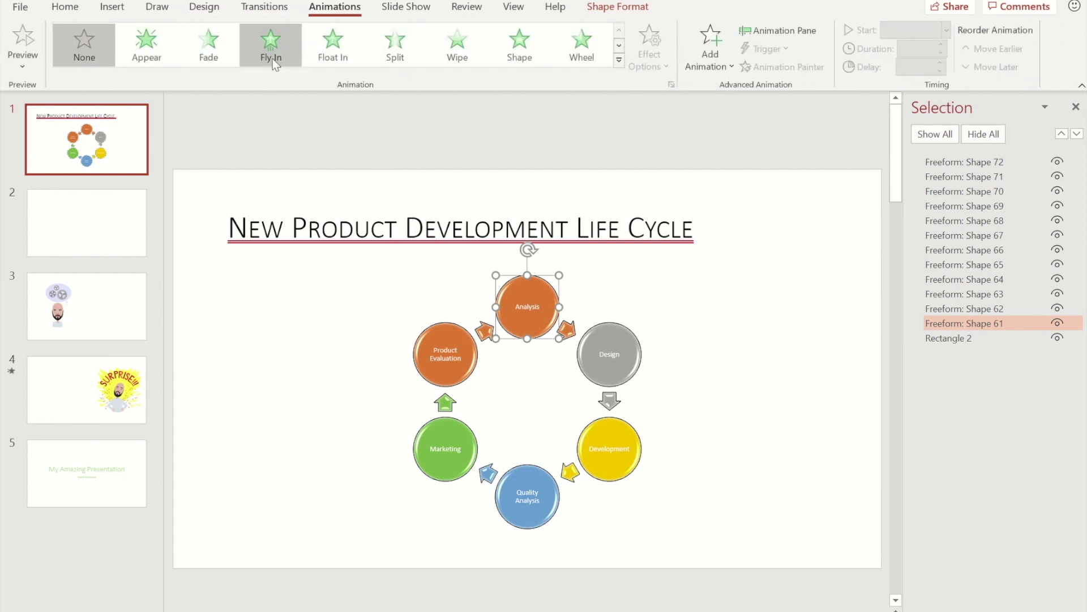
pyautogui.click(272, 53)
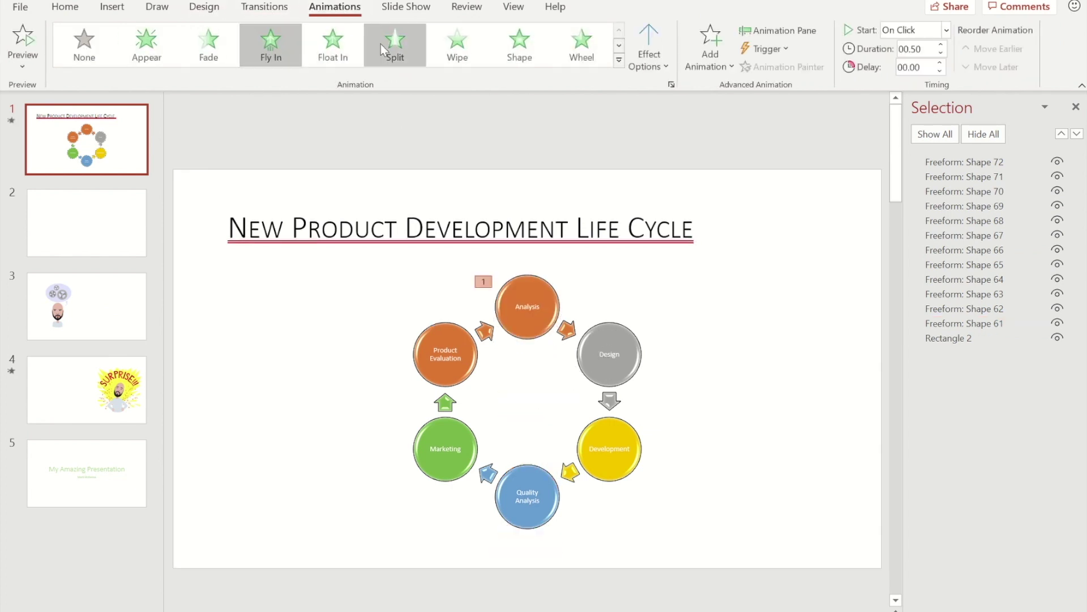
pyautogui.click(276, 48)
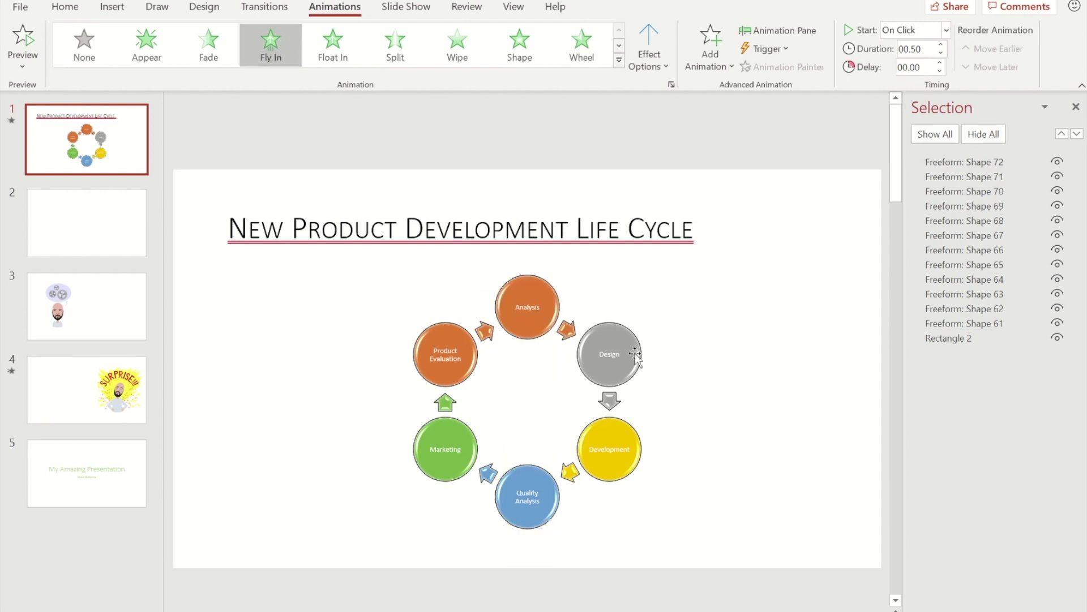
pyautogui.click(618, 348)
pyautogui.click(255, 42)
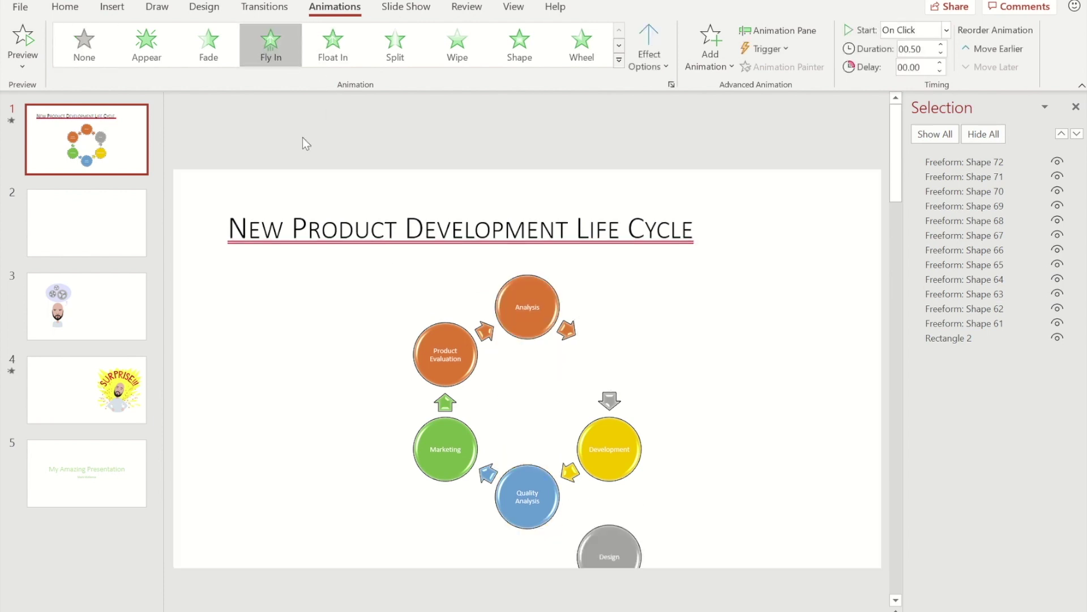
pyautogui.click(596, 444)
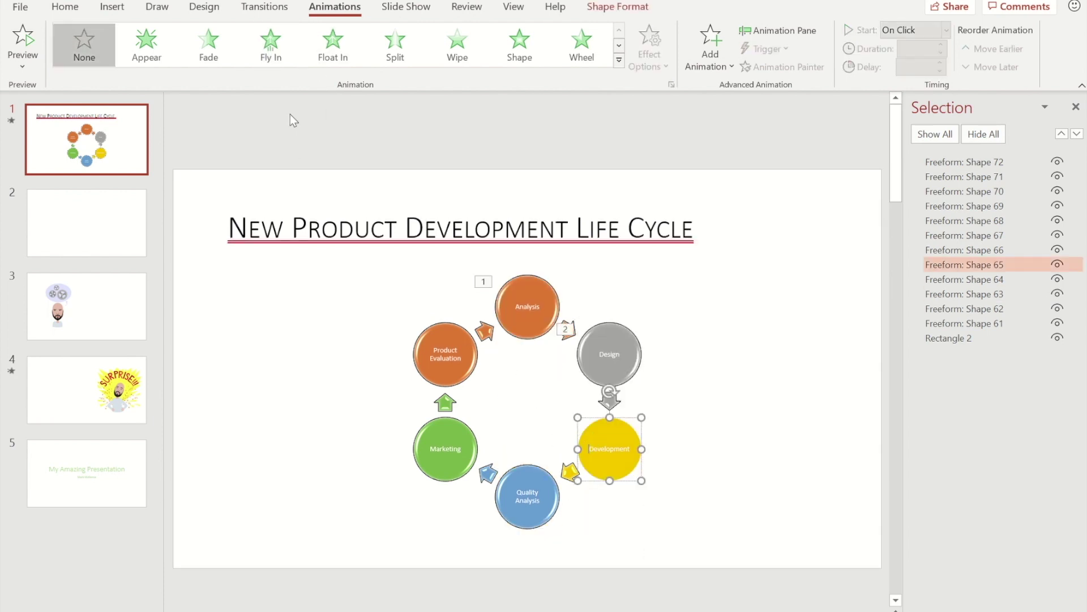
pyautogui.click(272, 46)
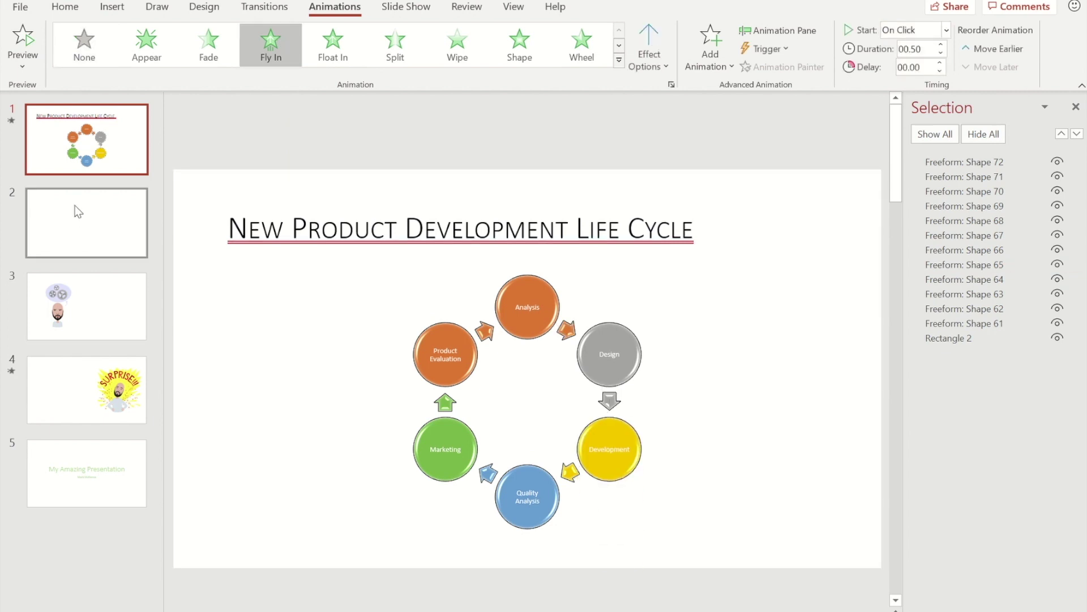
# - On empty slide 2, open the Stock 3D Models gallery from Insert > 3D Models
pyautogui.click(76, 220)
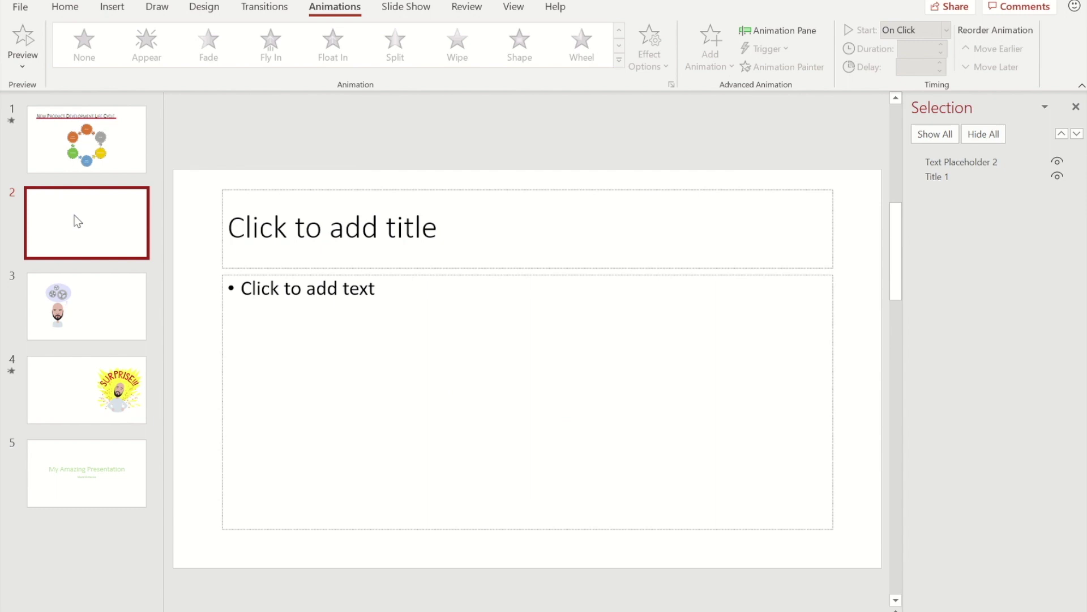
pyautogui.click(121, 8)
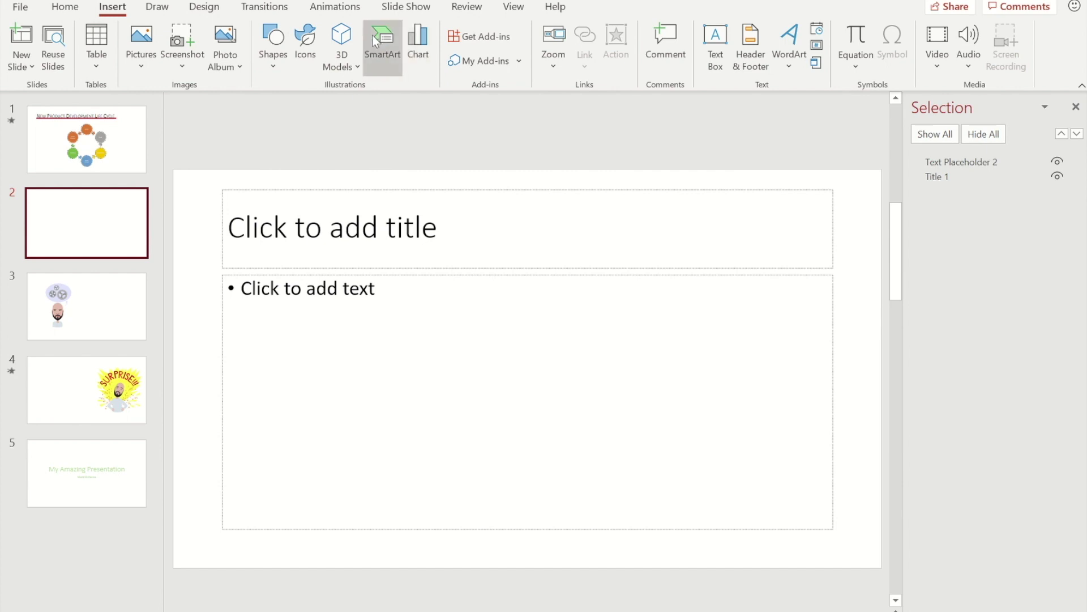
pyautogui.click(353, 66)
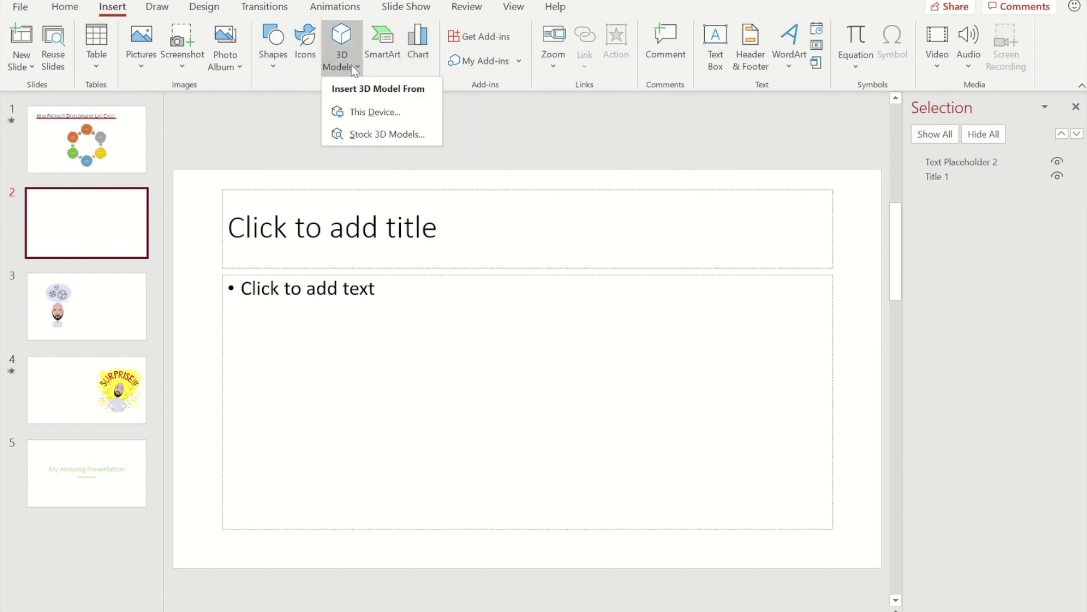
pyautogui.click(376, 135)
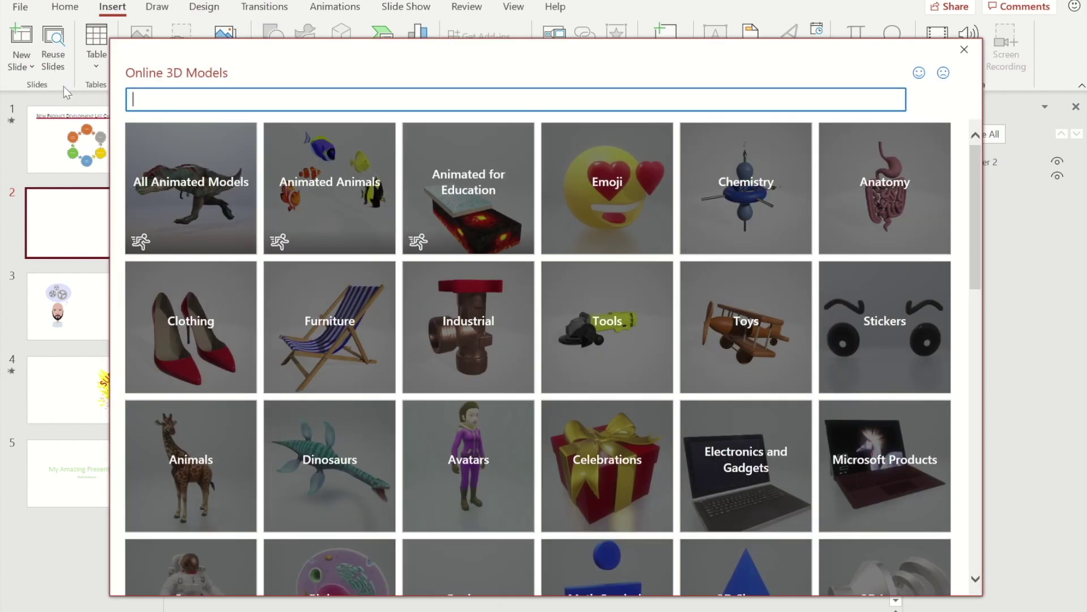
# - Insert the juggling octopus from All Animated Models onto slide 2
pyautogui.click(195, 189)
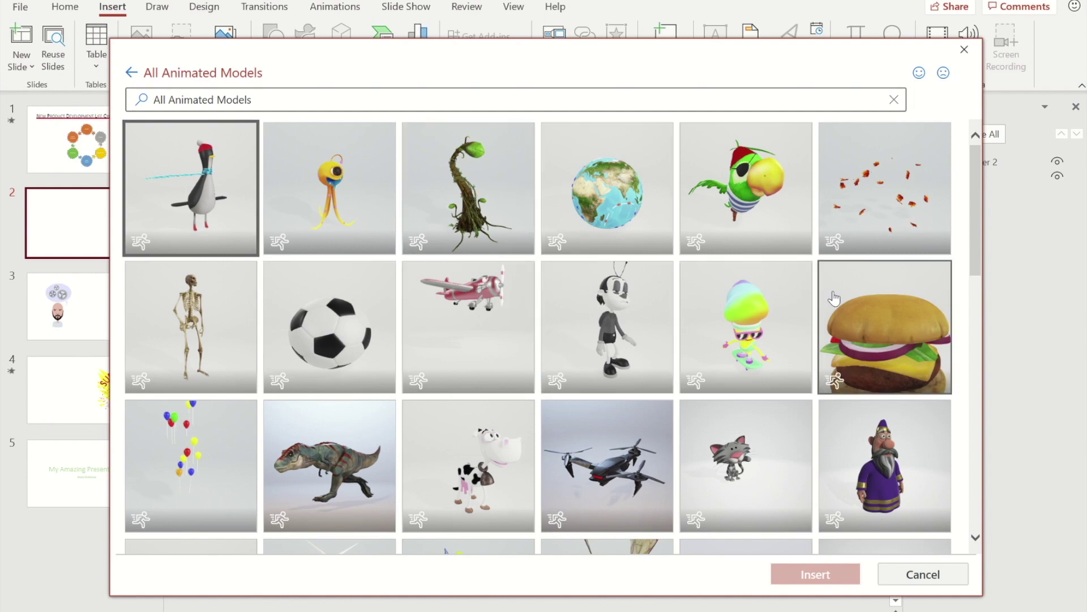
pyautogui.scroll(-7, 811, 323)
pyautogui.scroll(-1, 811, 361)
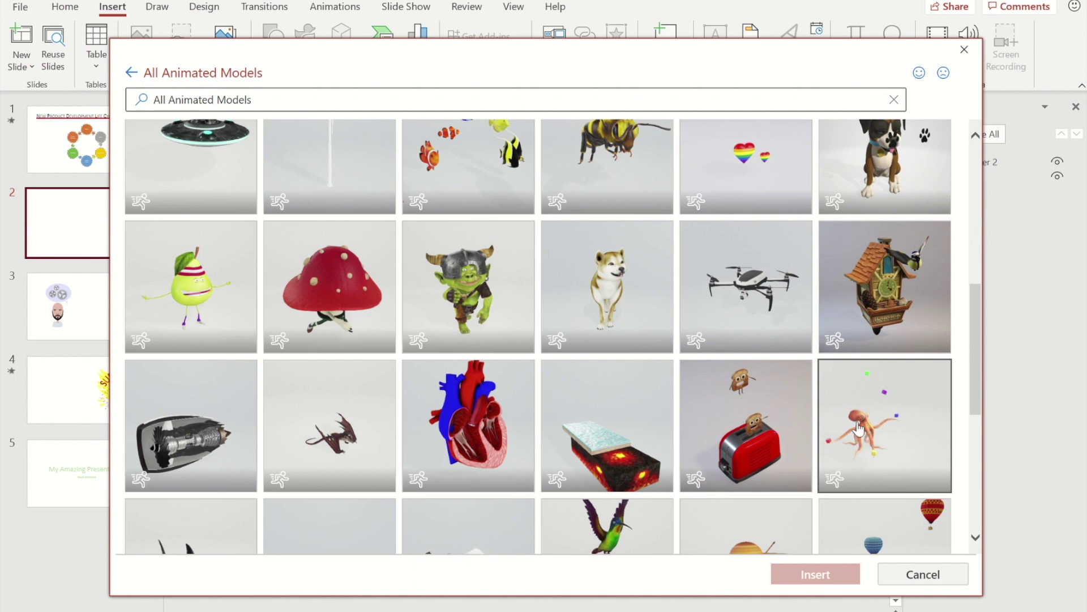
pyautogui.click(894, 419)
pyautogui.click(828, 578)
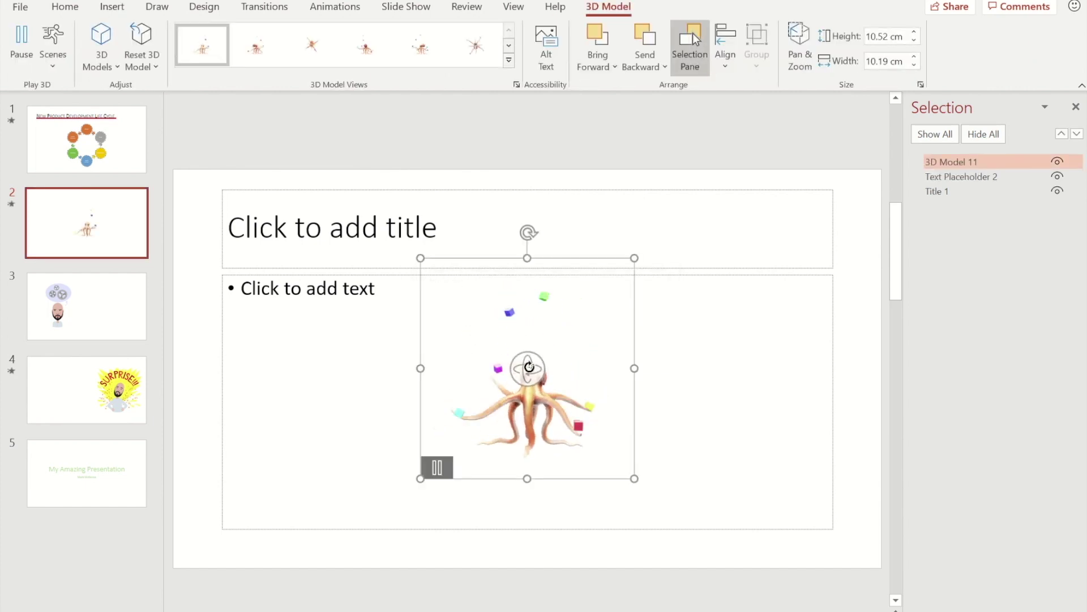
# - Rotate the octopus model to a side view, then move to slide 3's gears cartoon
pyautogui.moveTo(529, 367); pyautogui.dragTo(556, 403)
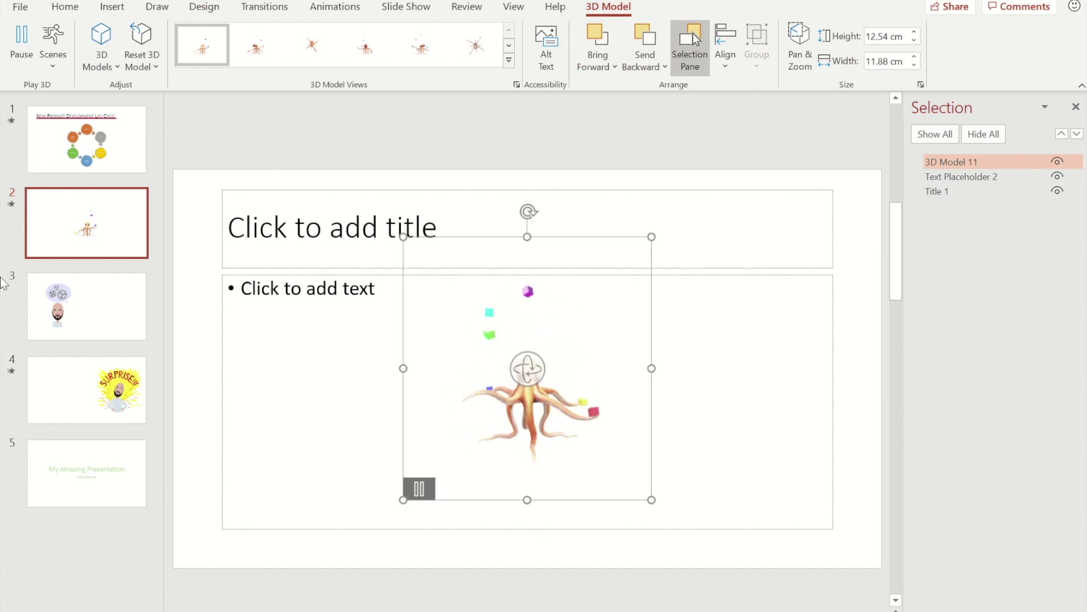
pyautogui.click(111, 301)
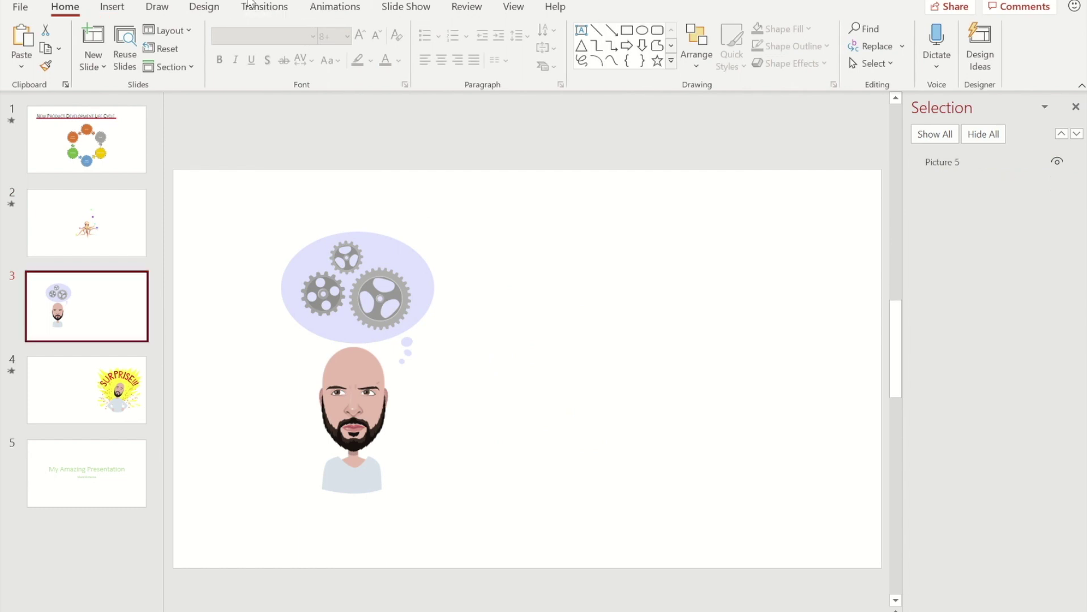
# - Check transitions (Morph on slide 4, none on slide 3) and select slide 3's gears picture
pyautogui.click(263, 5)
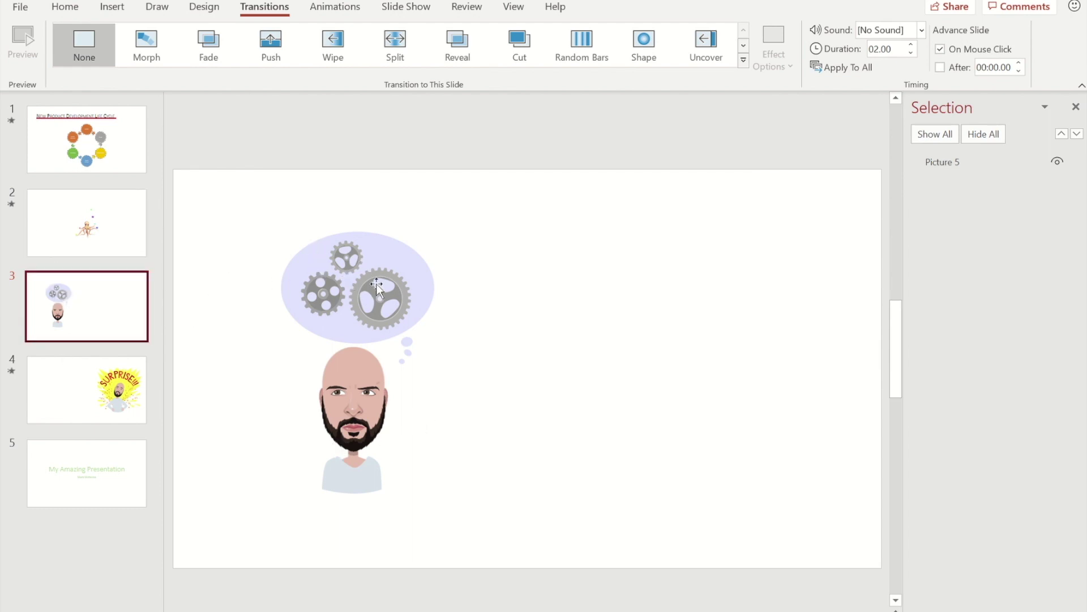
pyautogui.click(105, 394)
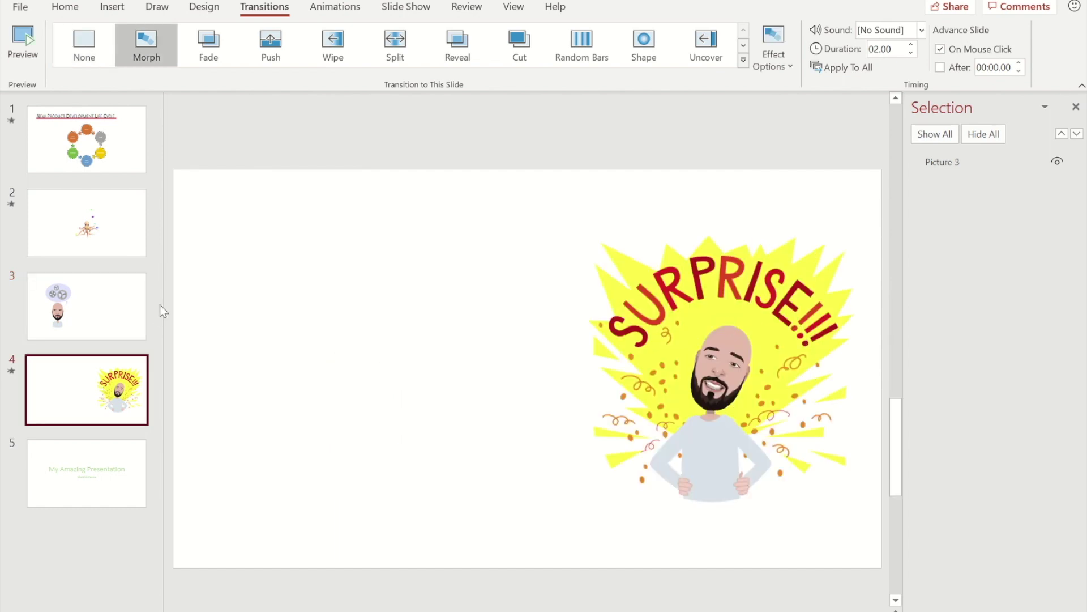
pyautogui.click(107, 307)
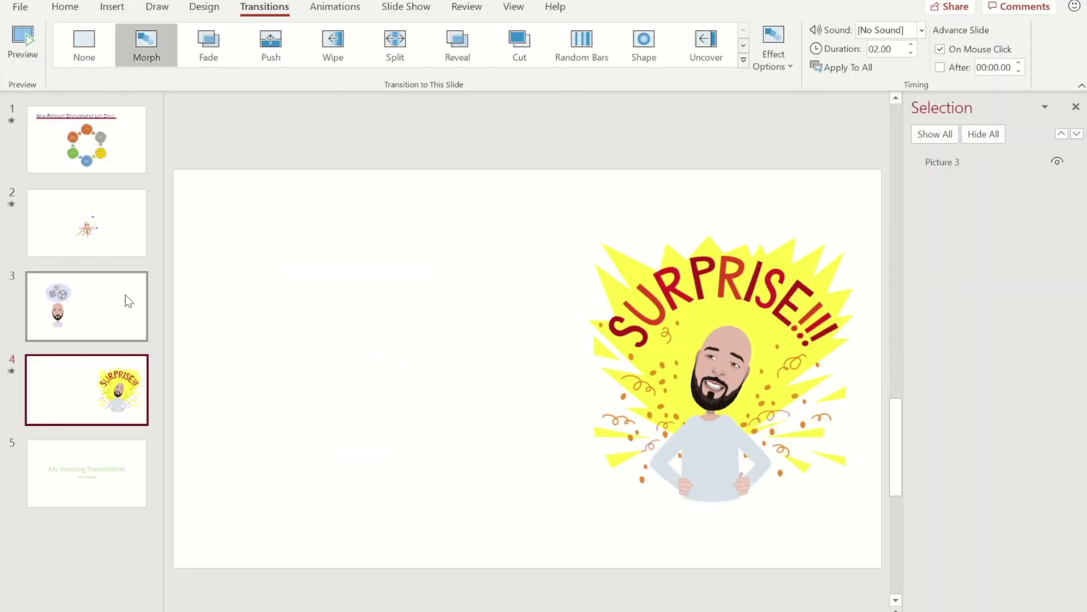
pyautogui.click(129, 300)
pyautogui.click(424, 309)
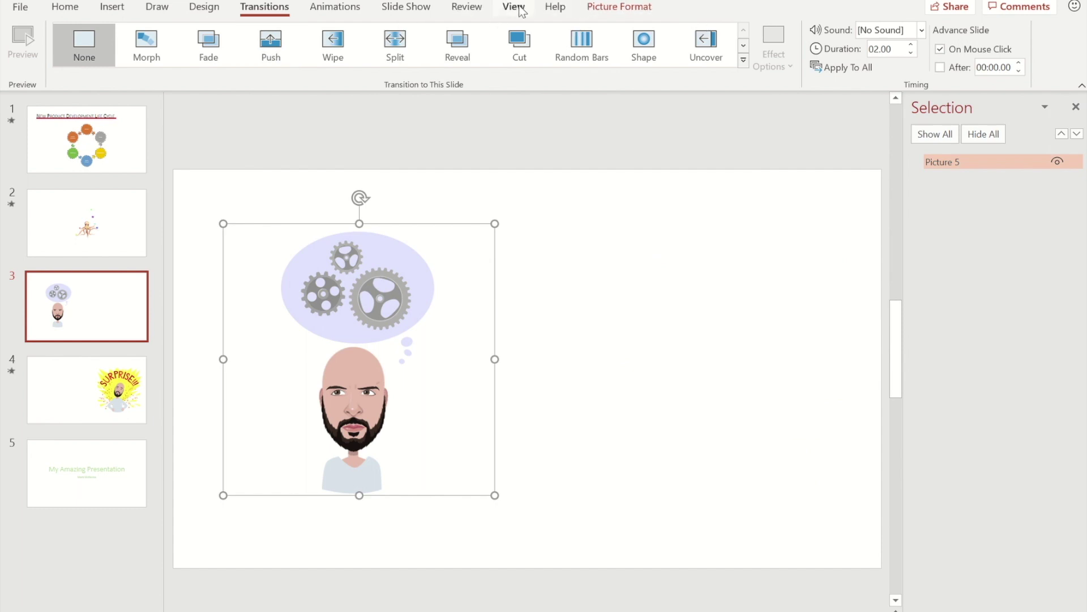
# - Rename Picture 5 on slide 3 and the Surprise picture on slide 4 to !!Move
pyautogui.click(609, 8)
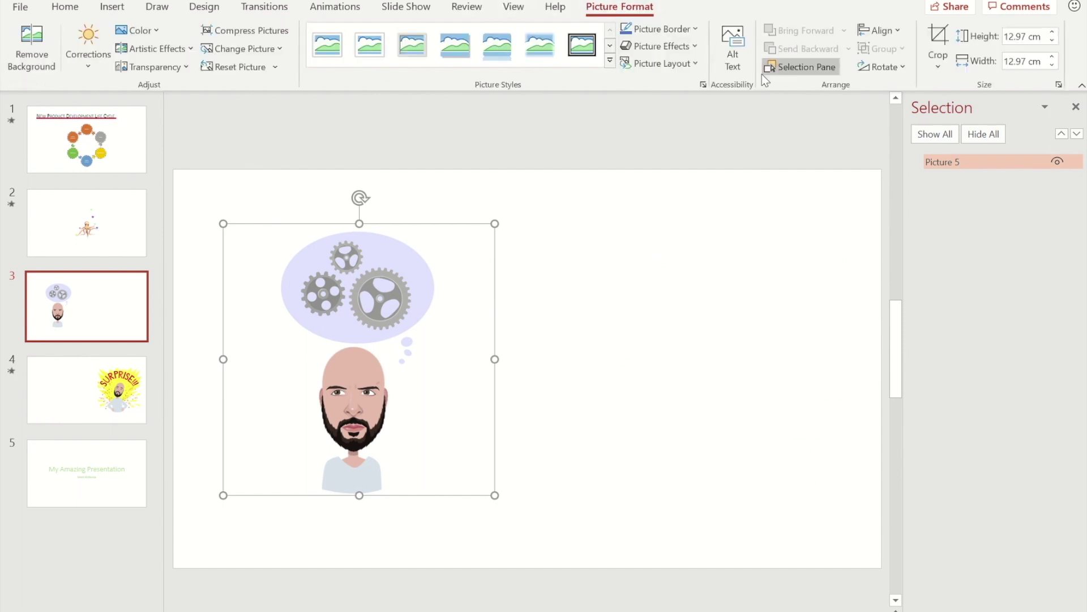
pyautogui.click(987, 161)
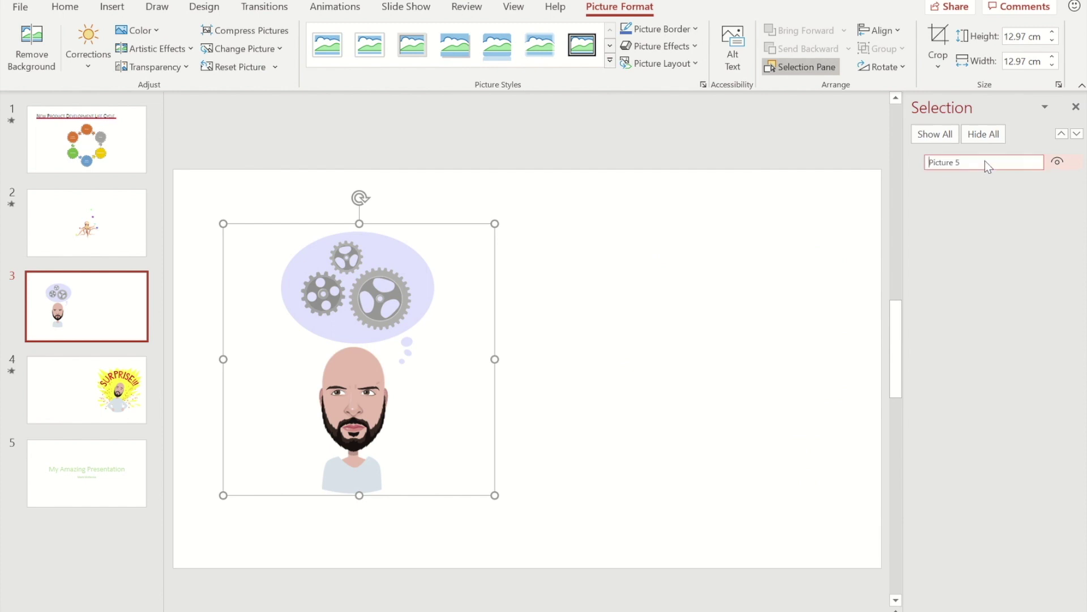
pyautogui.moveTo(991, 159); pyautogui.dragTo(926, 161)
pyautogui.press('BackSpace')
pyautogui.write('!!Move')
pyautogui.click(116, 393)
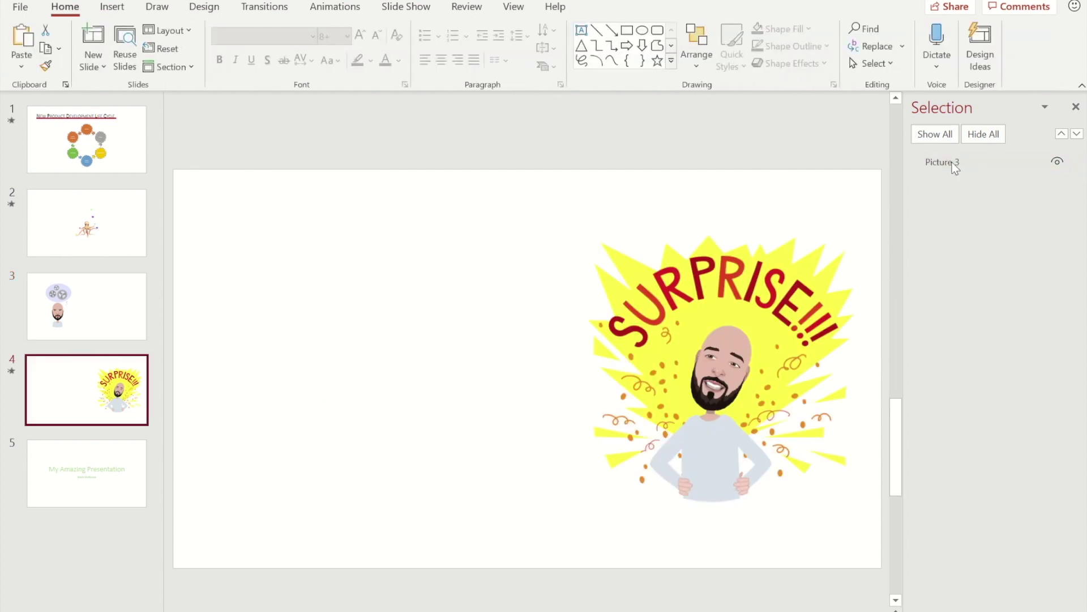
pyautogui.click(974, 162)
pyautogui.click(971, 162)
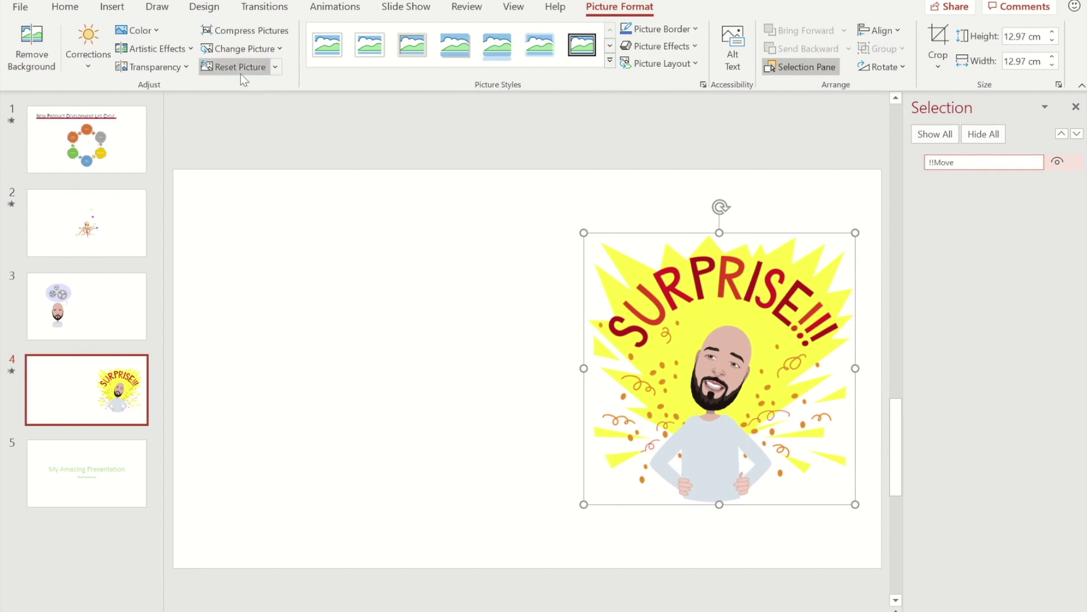
pyautogui.click(506, 506)
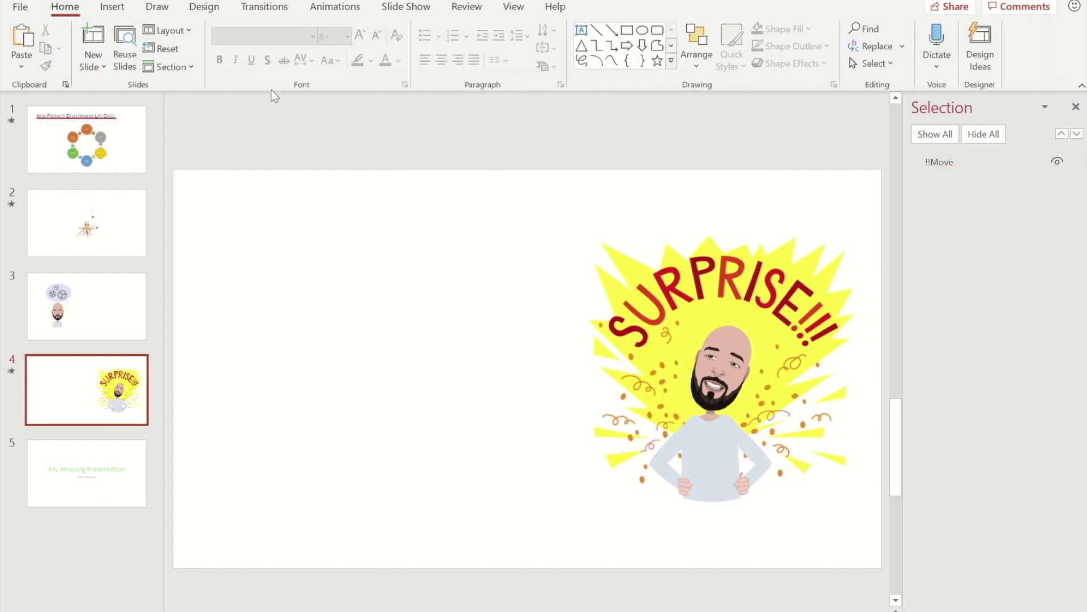
# - Apply the Morph transition to slide 4, then open title slide 5
pyautogui.click(264, 7)
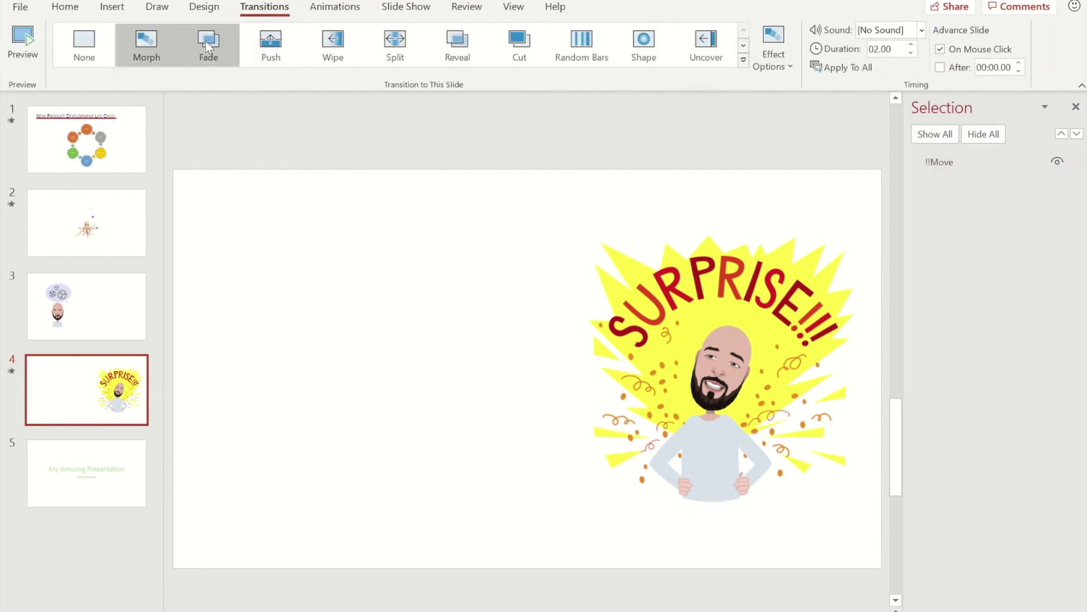
pyautogui.click(142, 46)
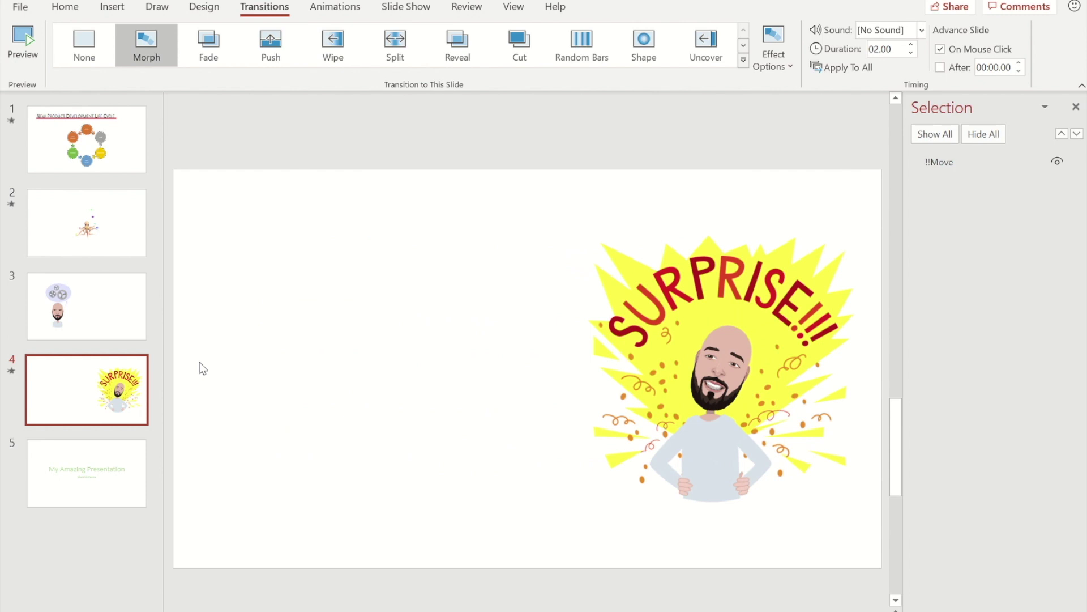
pyautogui.click(121, 453)
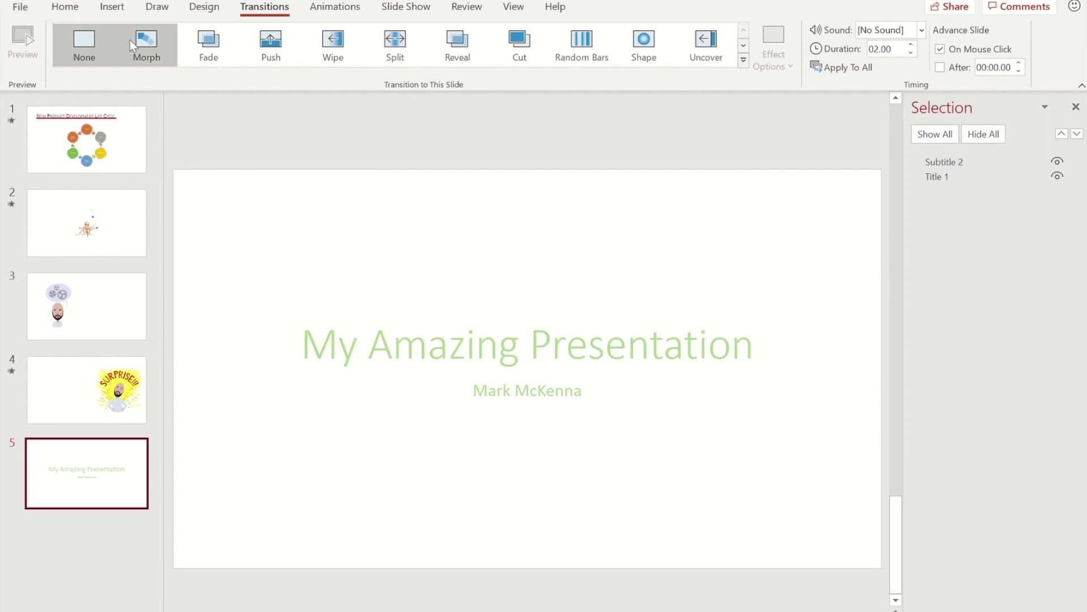
# - Insert hd0992.mov from this computer onto slide 5 as a video
pyautogui.click(112, 7)
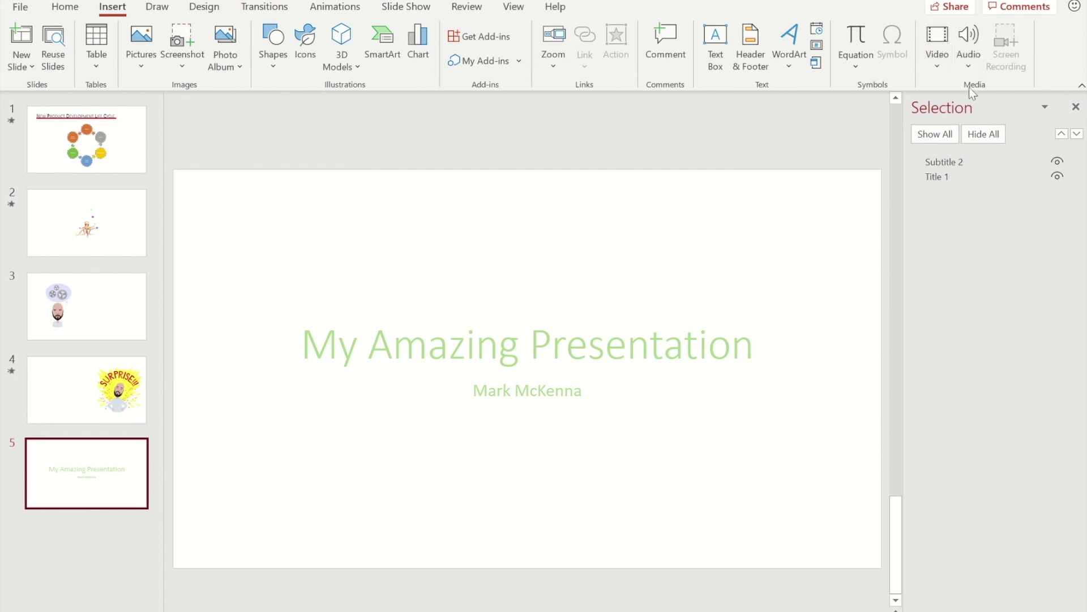
pyautogui.click(936, 66)
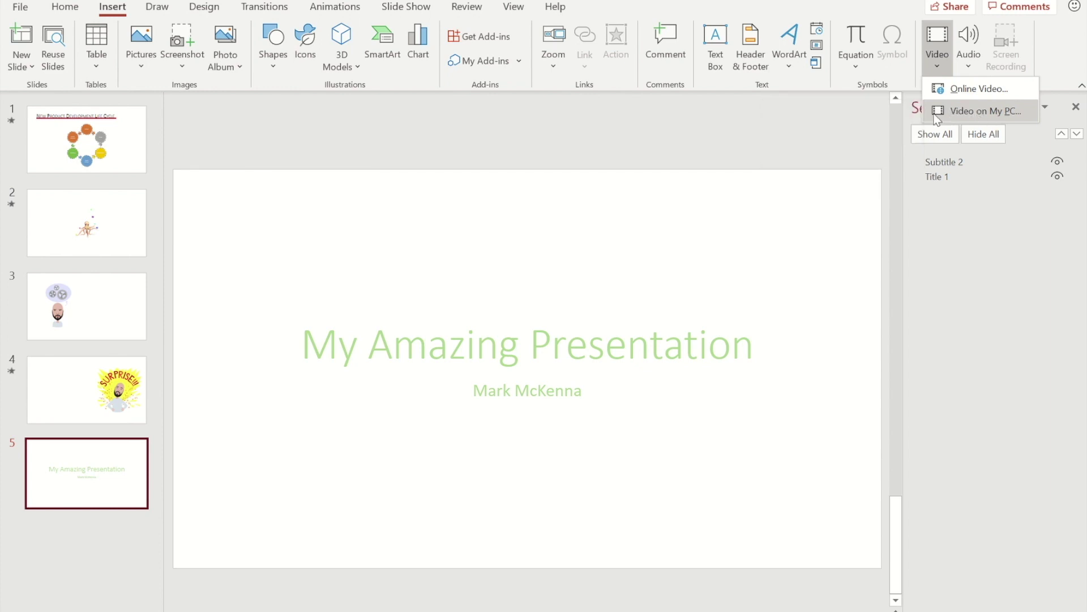
pyautogui.click(975, 114)
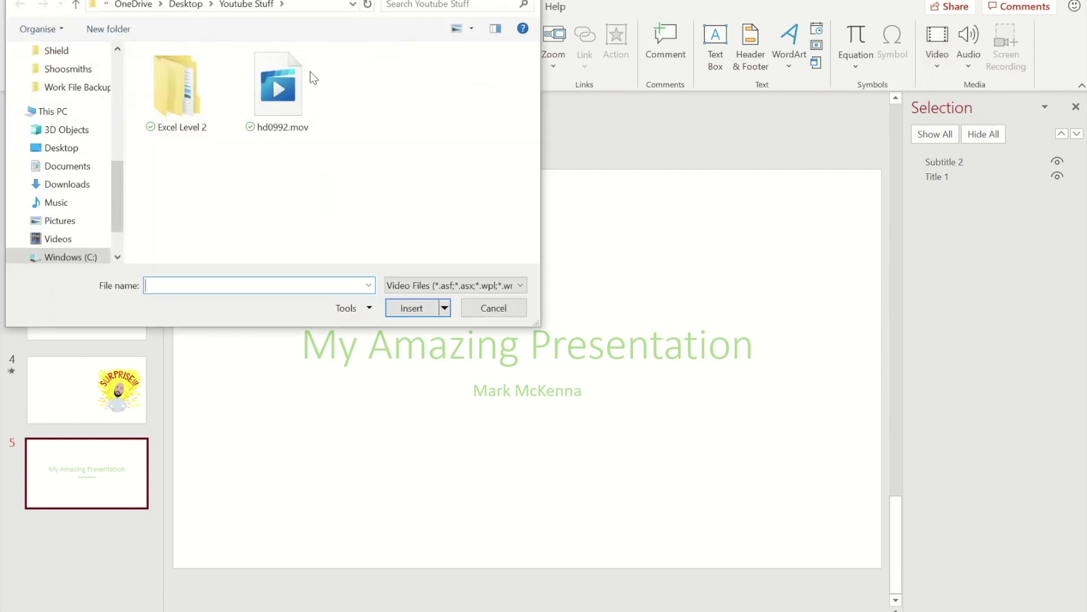
pyautogui.click(293, 86)
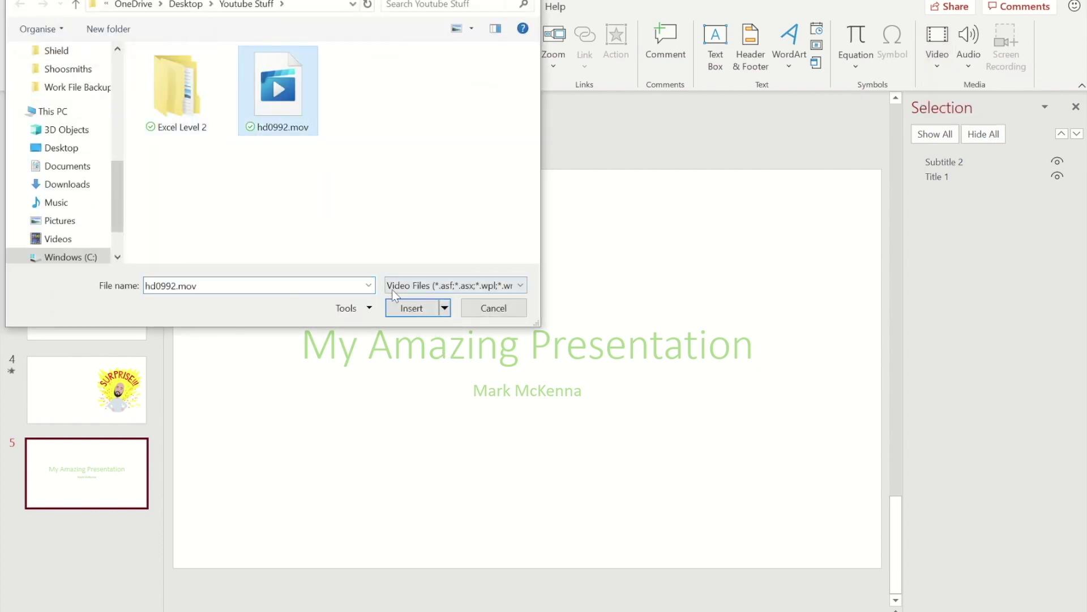
pyautogui.click(418, 309)
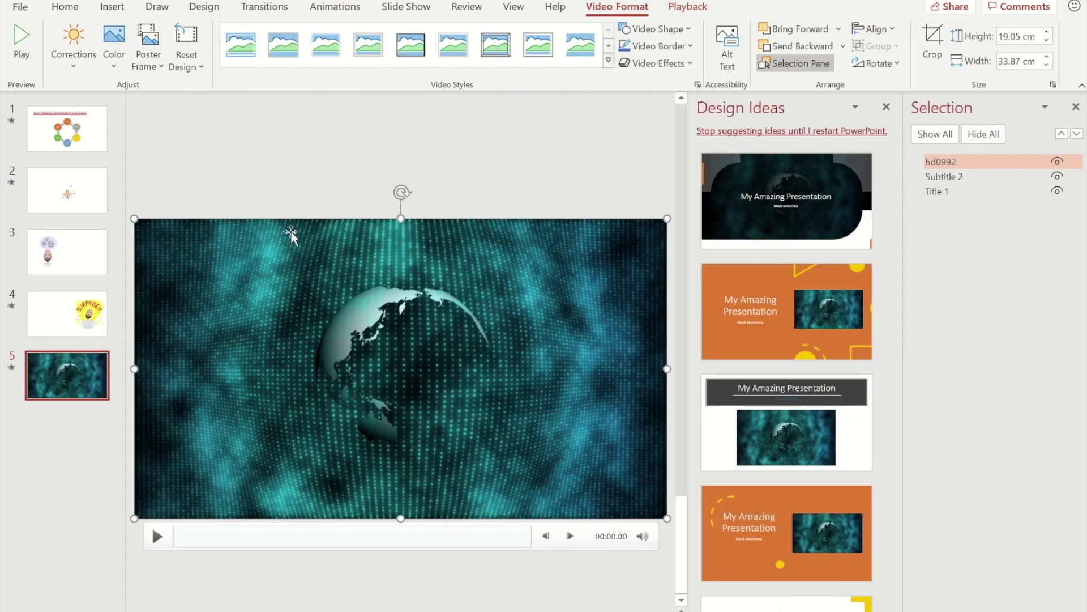
# - Close the Design Ideas and Selection panes, then set the video to start Automatically and Loop until Stopped
pyautogui.click(887, 107)
pyautogui.click(1076, 107)
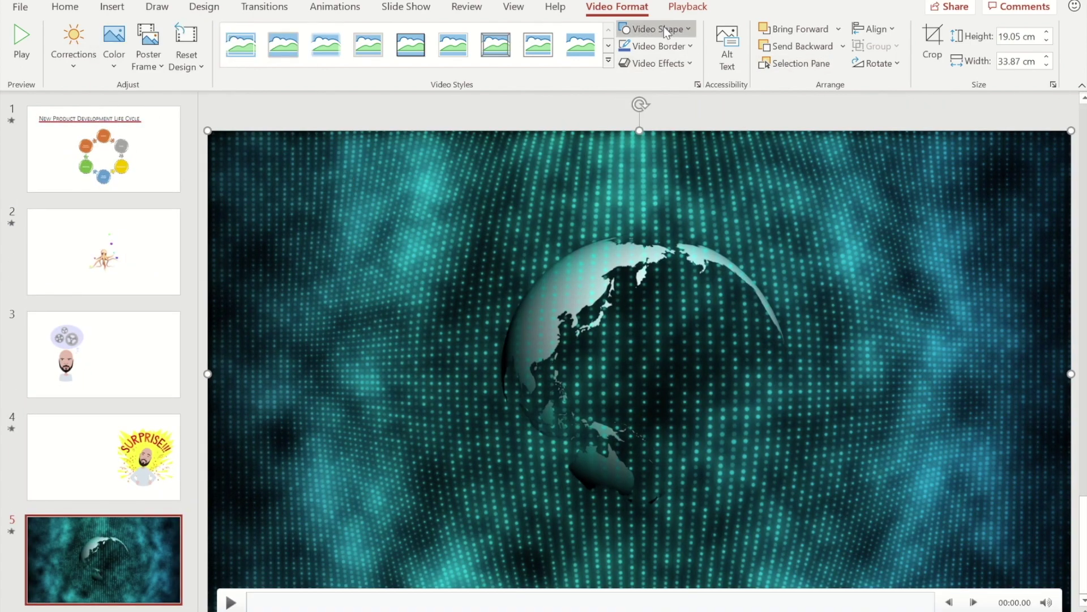
pyautogui.click(704, 12)
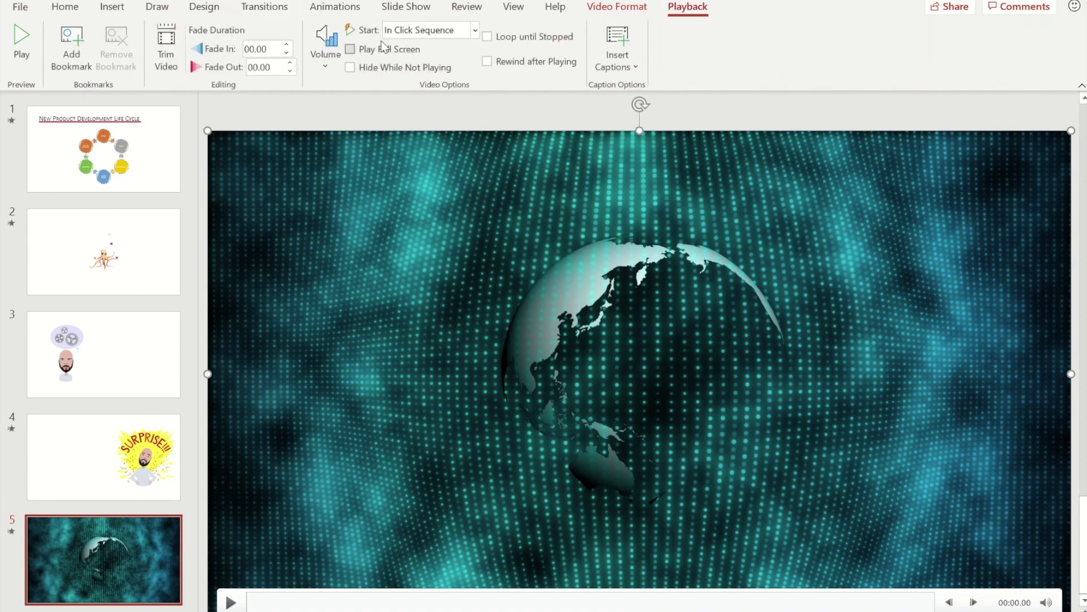
pyautogui.click(451, 33)
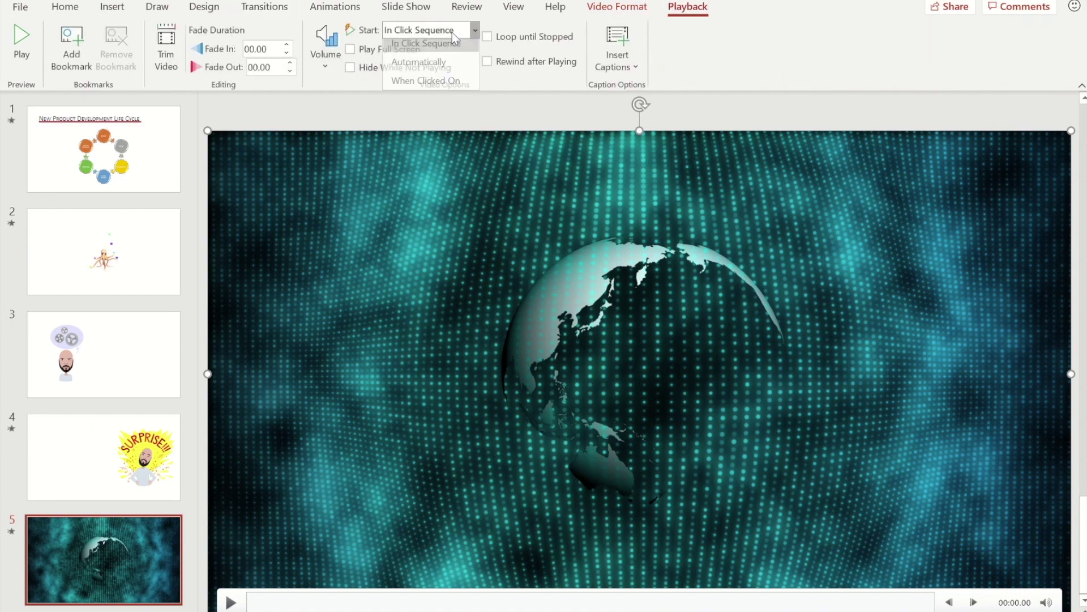
pyautogui.click(420, 69)
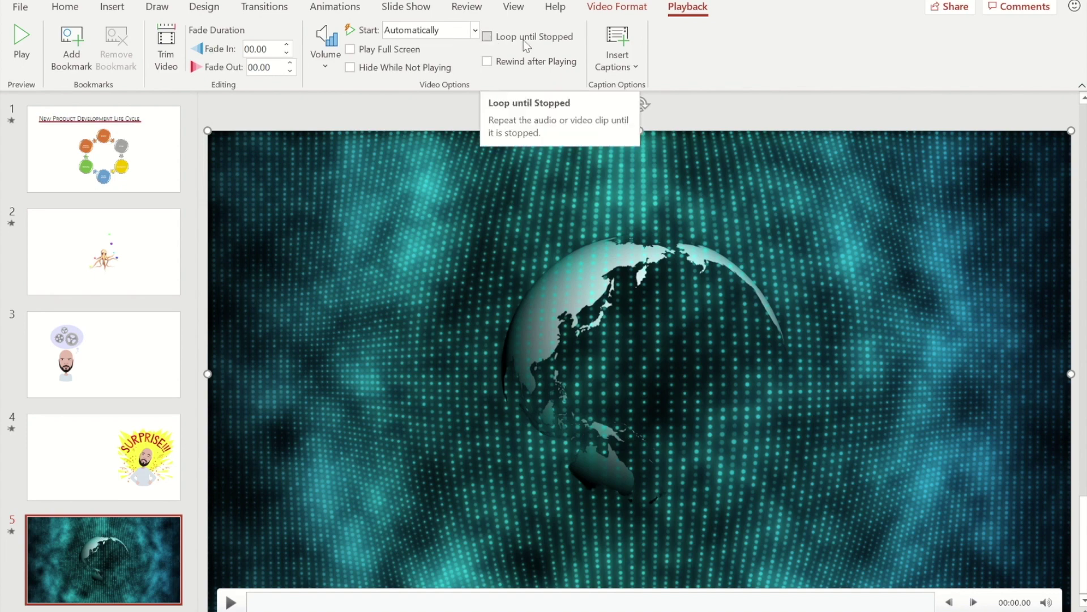
pyautogui.click(487, 38)
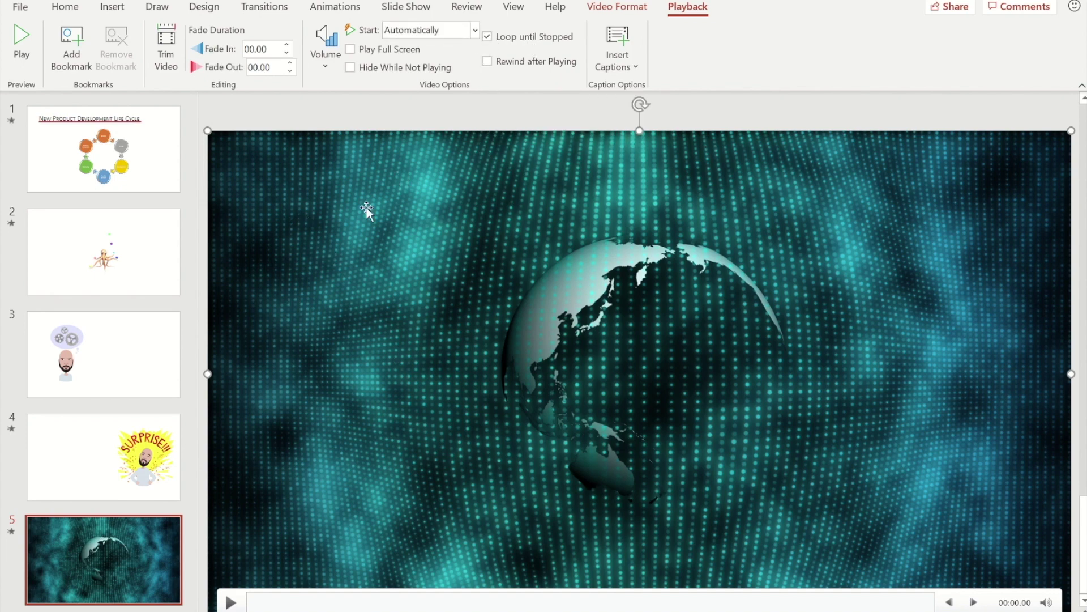
# - Send the hd0992 video to the back behind the 'My Amazing Presentation' title and subtitle
pyautogui.rightClick(379, 193)
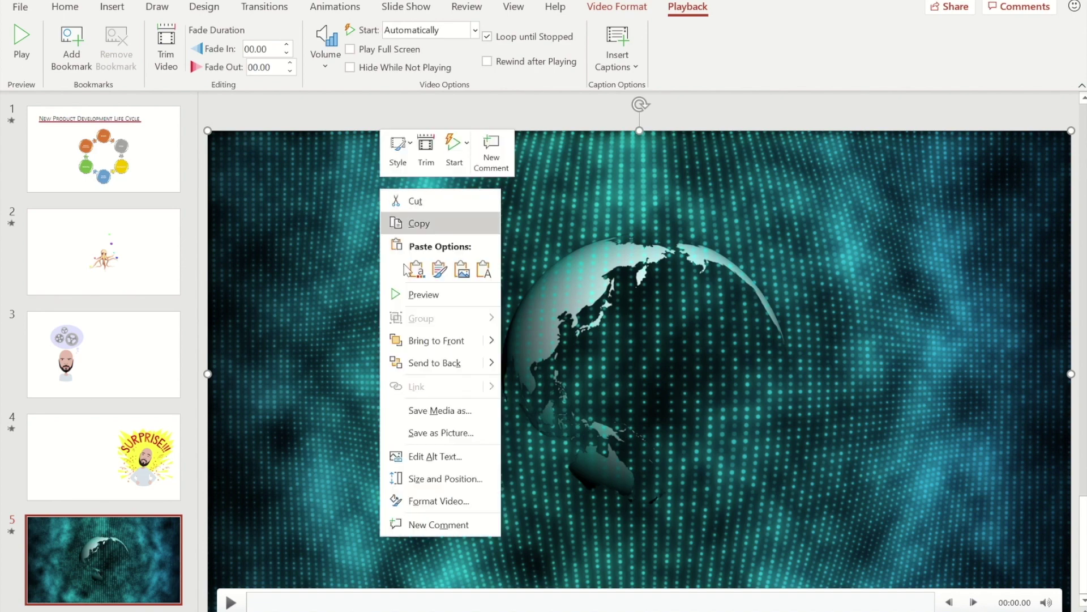
pyautogui.click(441, 363)
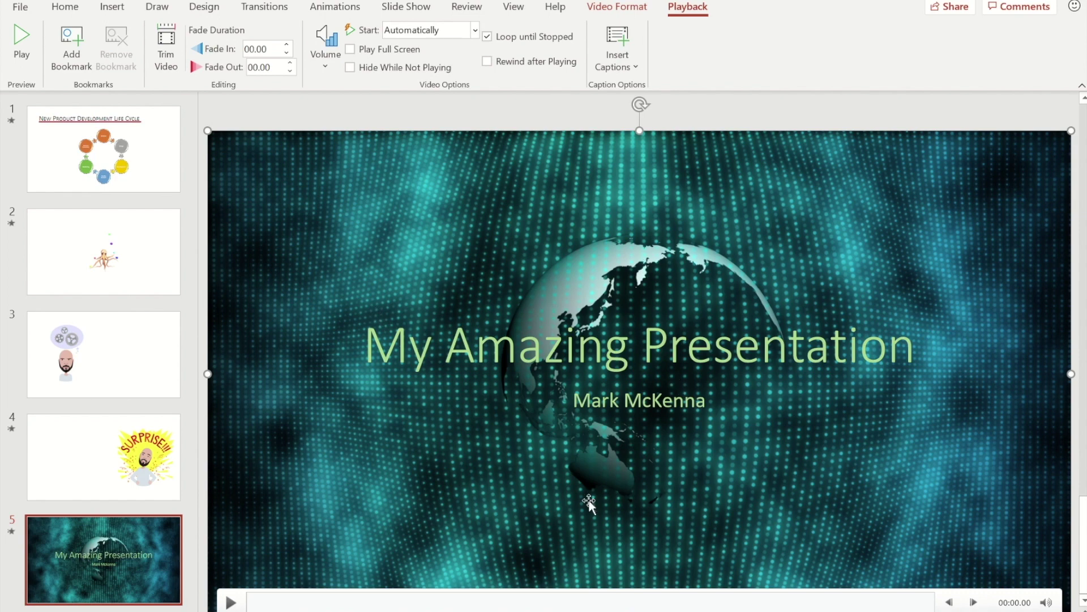